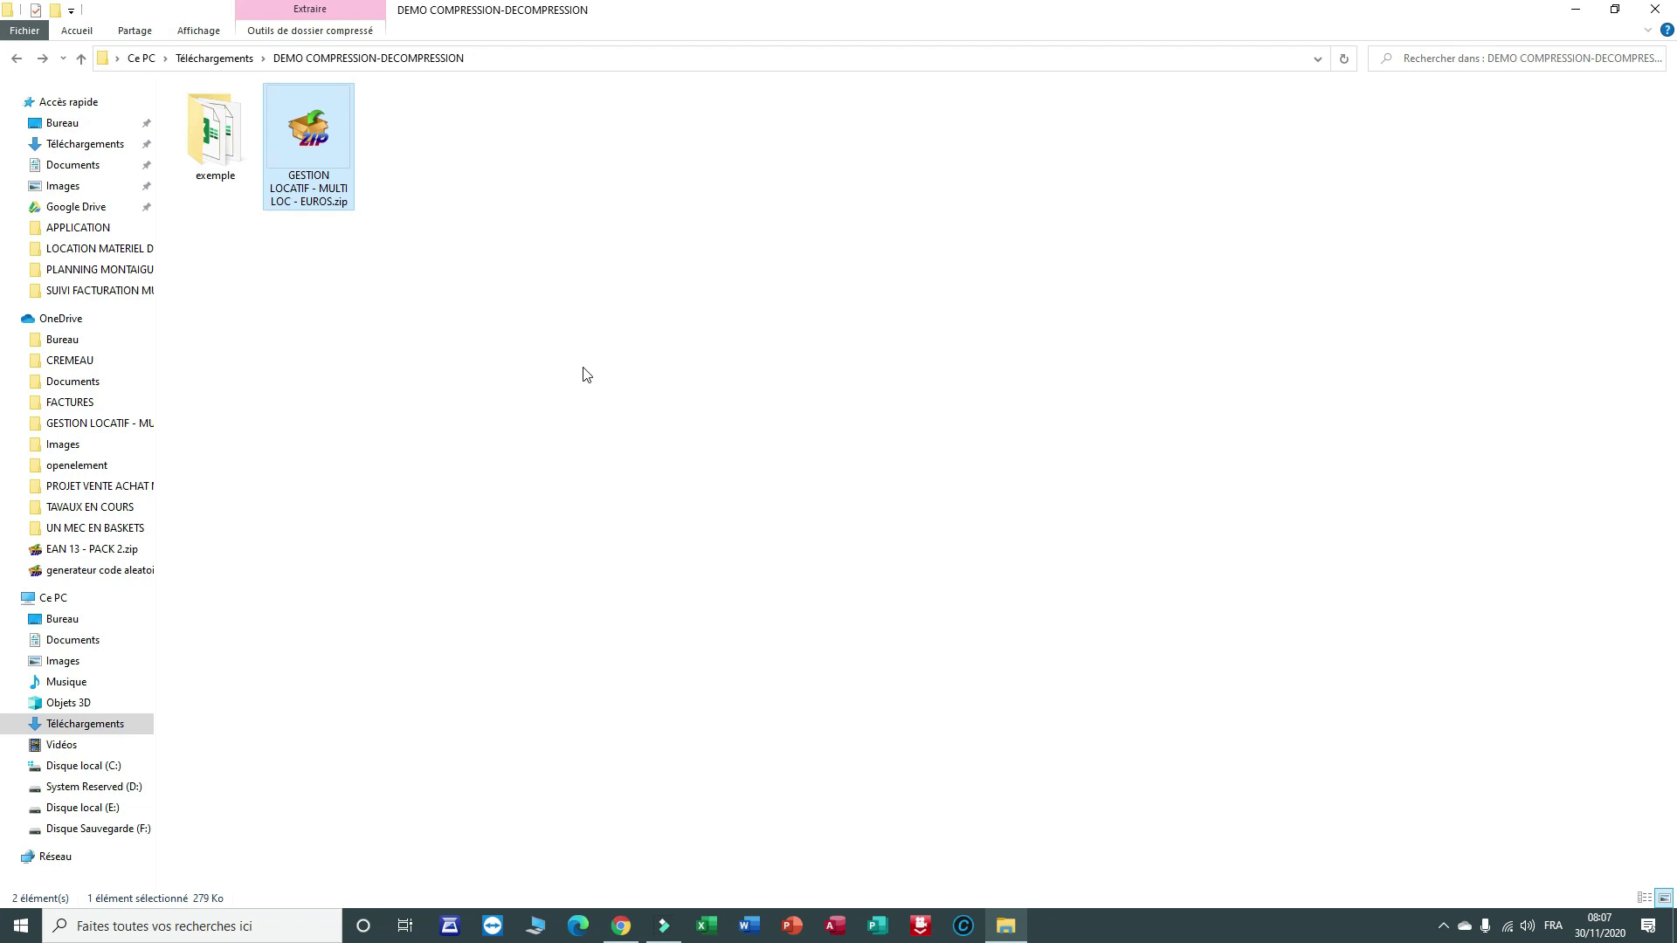
click(630, 929)
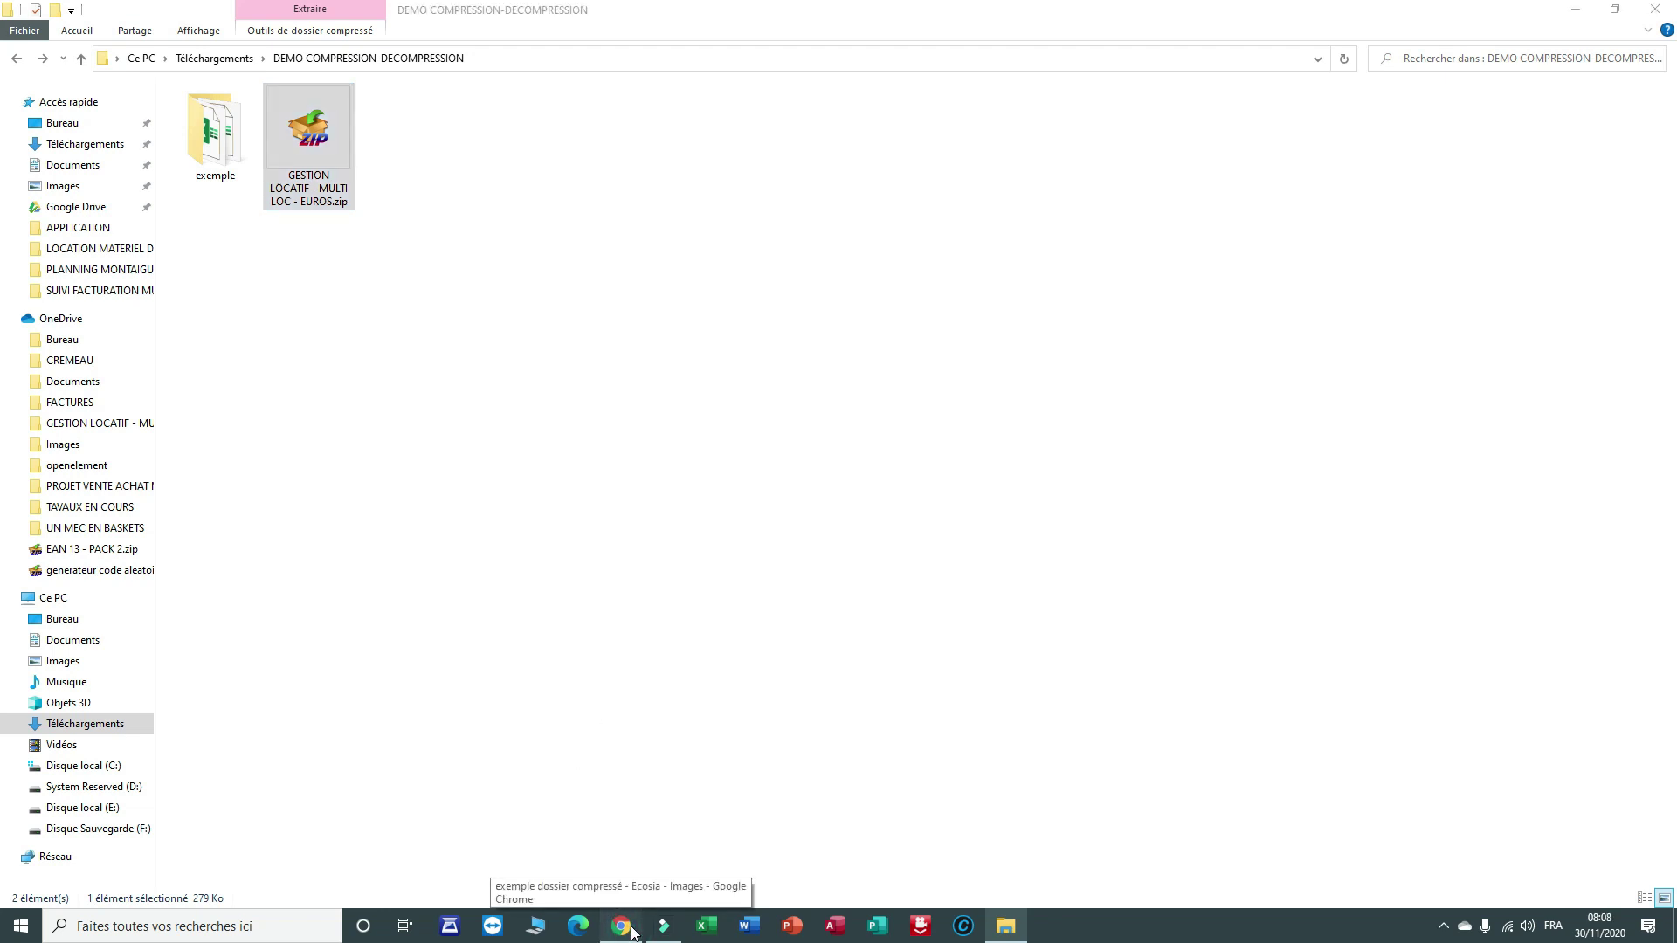
click(630, 929)
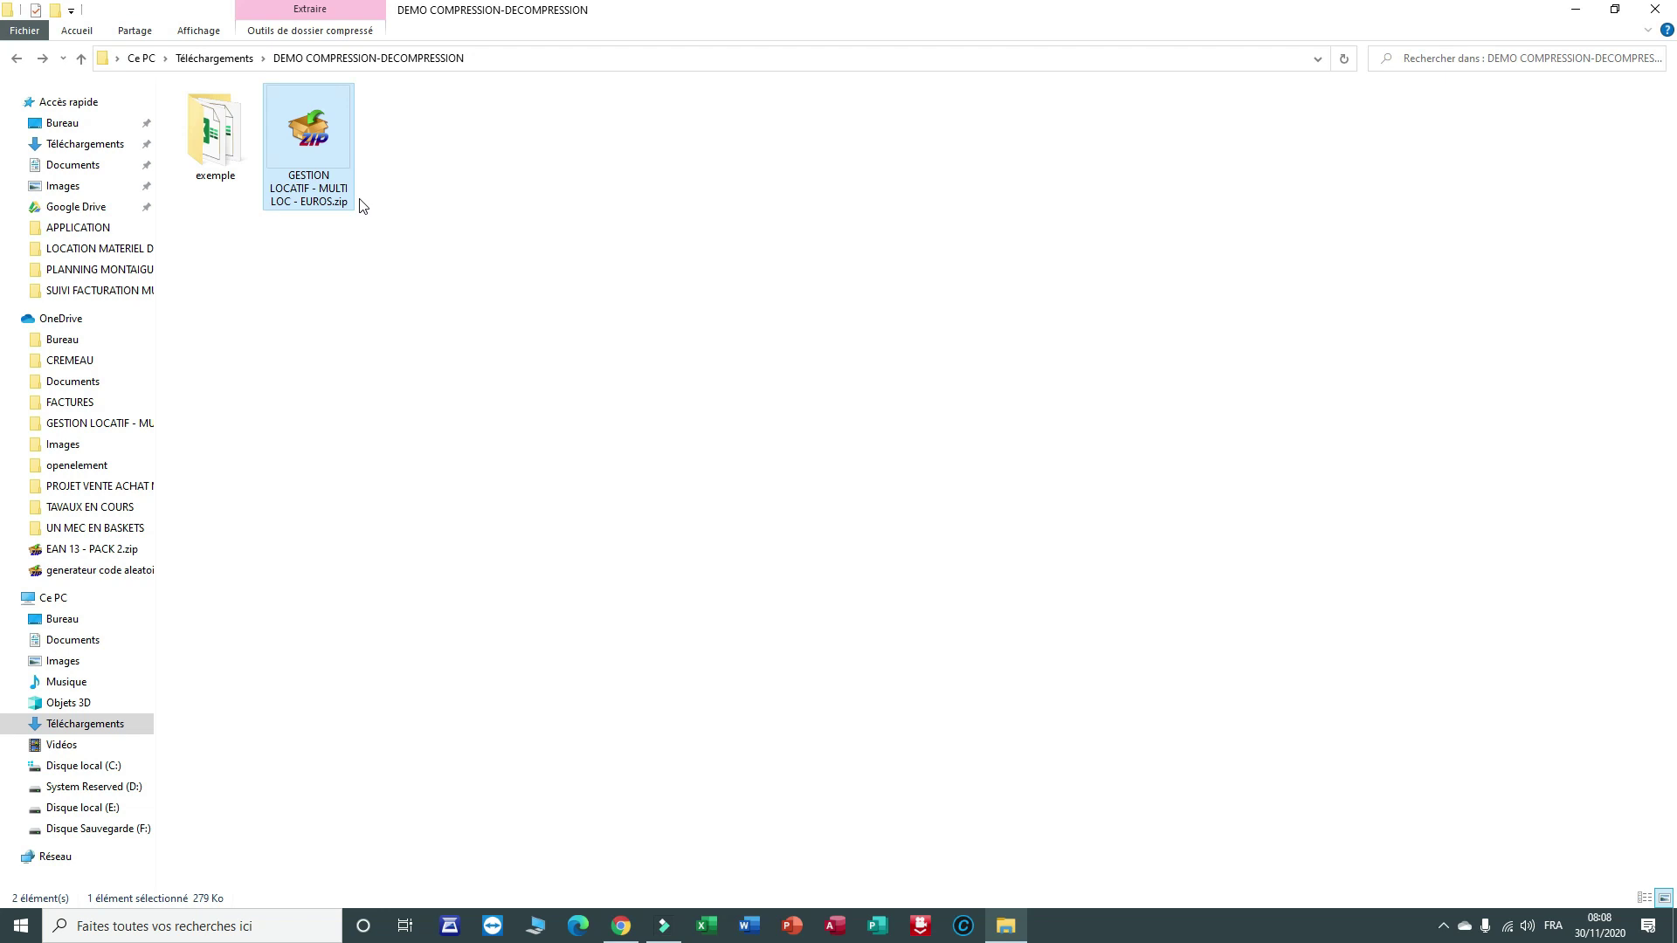
Look through the workbooks in the exemple folder with the Type column fitted to its contents, and return to the parent folder
double_click(209, 139)
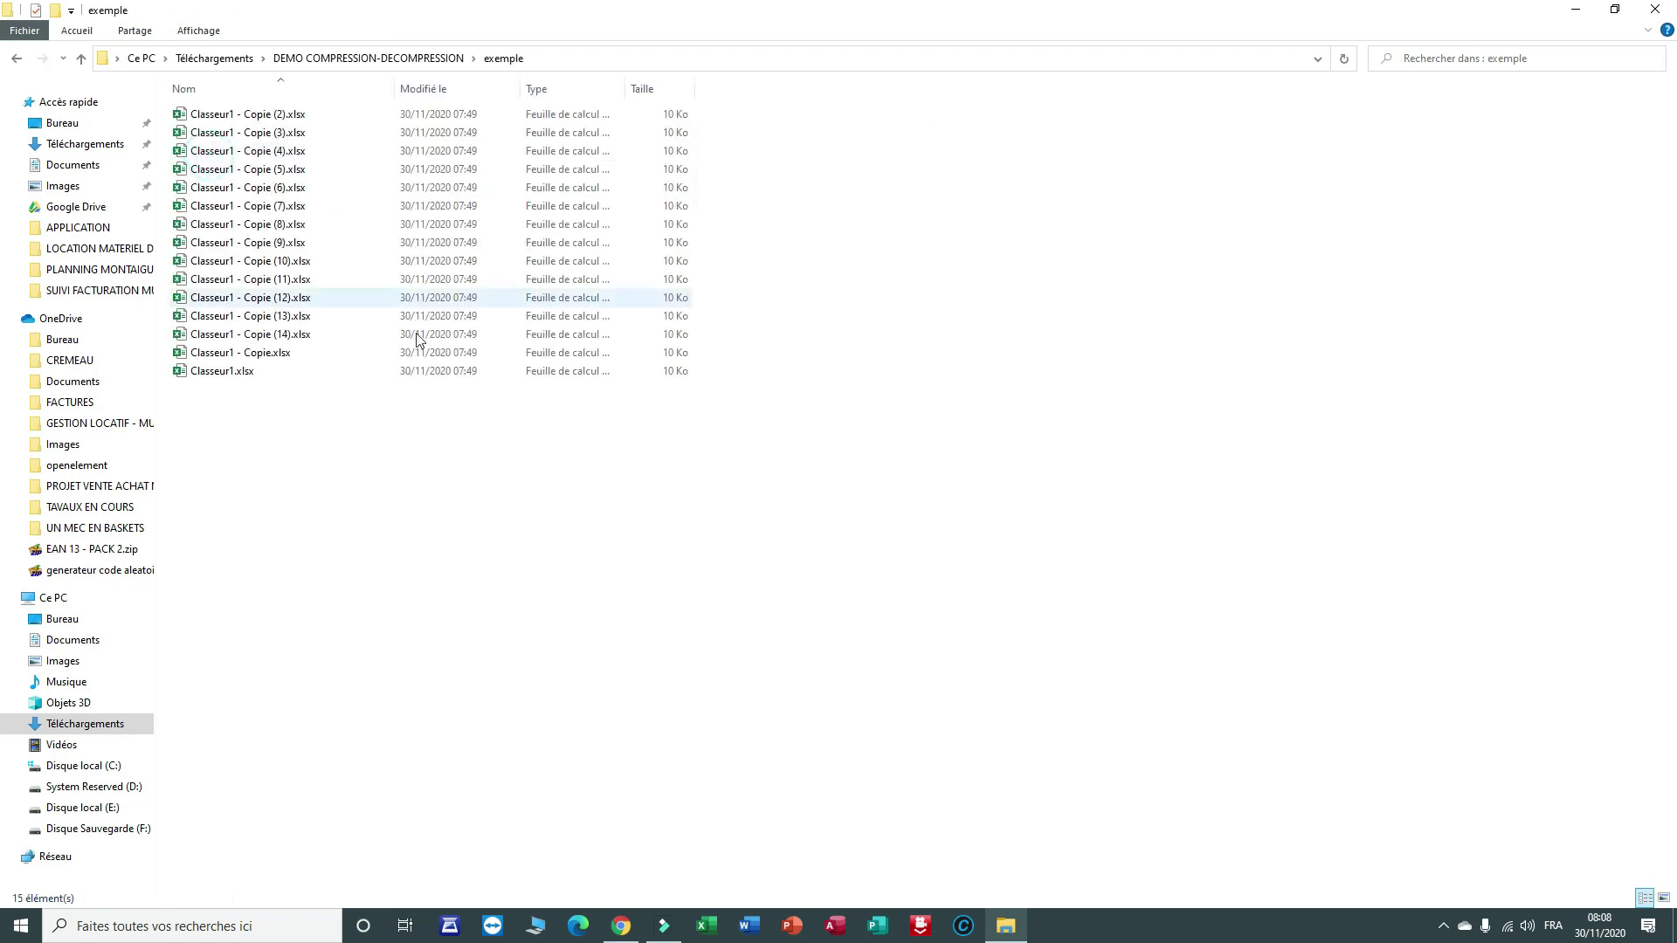
double_click(624, 88)
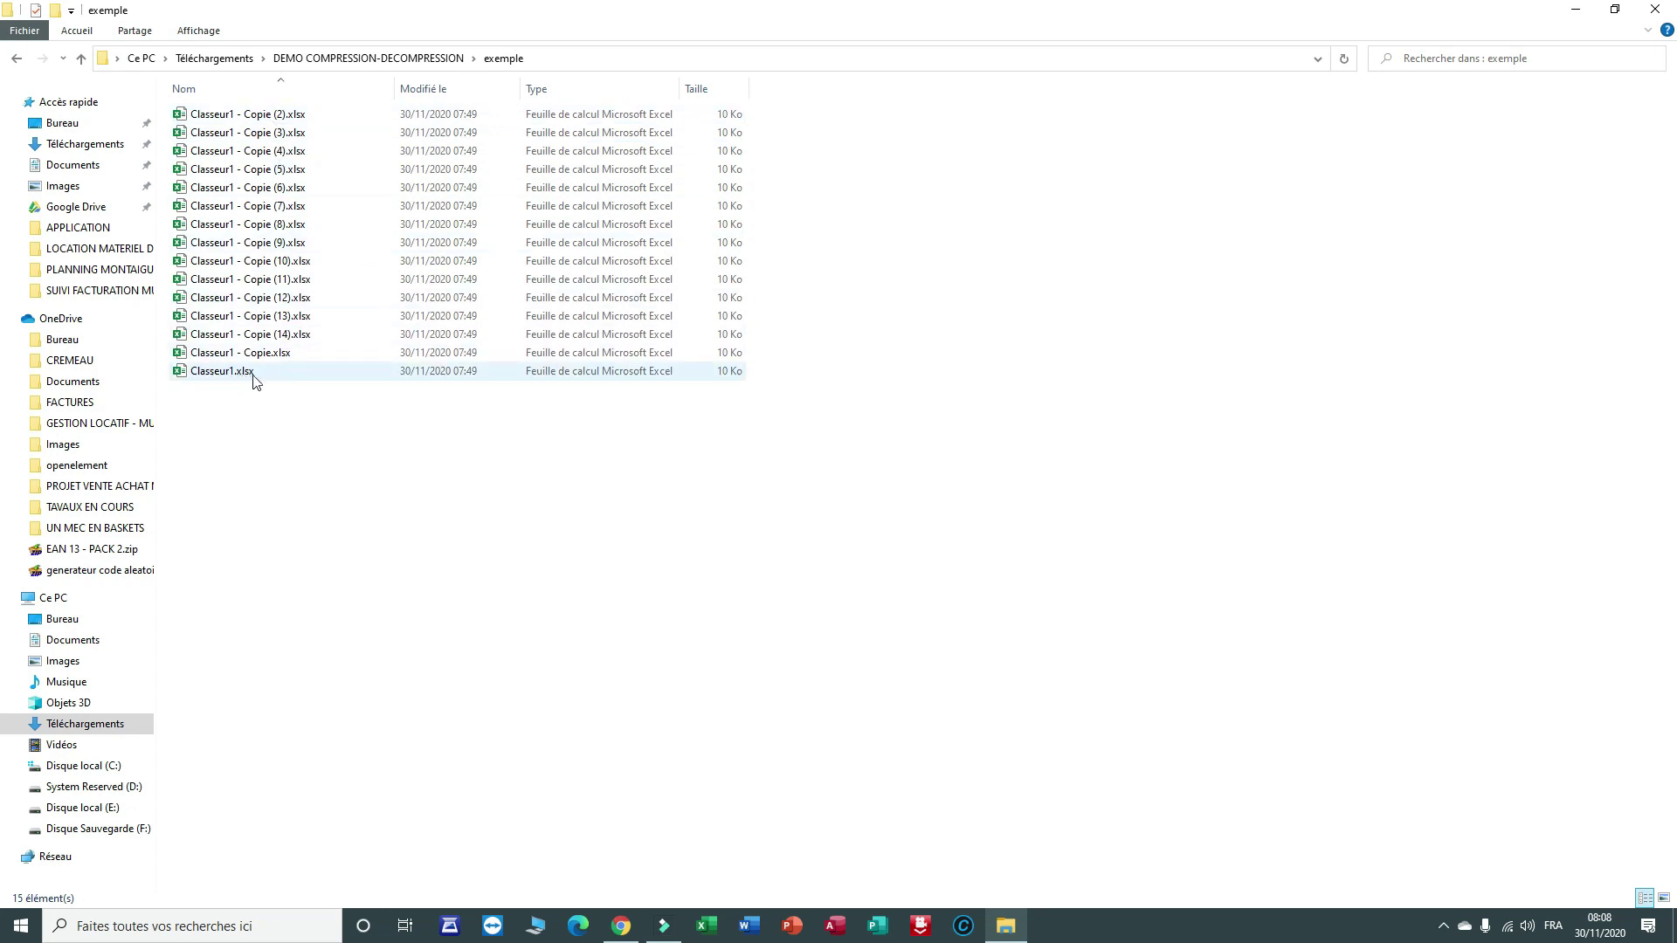
click(16, 60)
Open GESTION LOCATIF - MULTI LOC - EUROS.zip in IZArc and view its inner folder with the Nom and Type columns widened
click(325, 140)
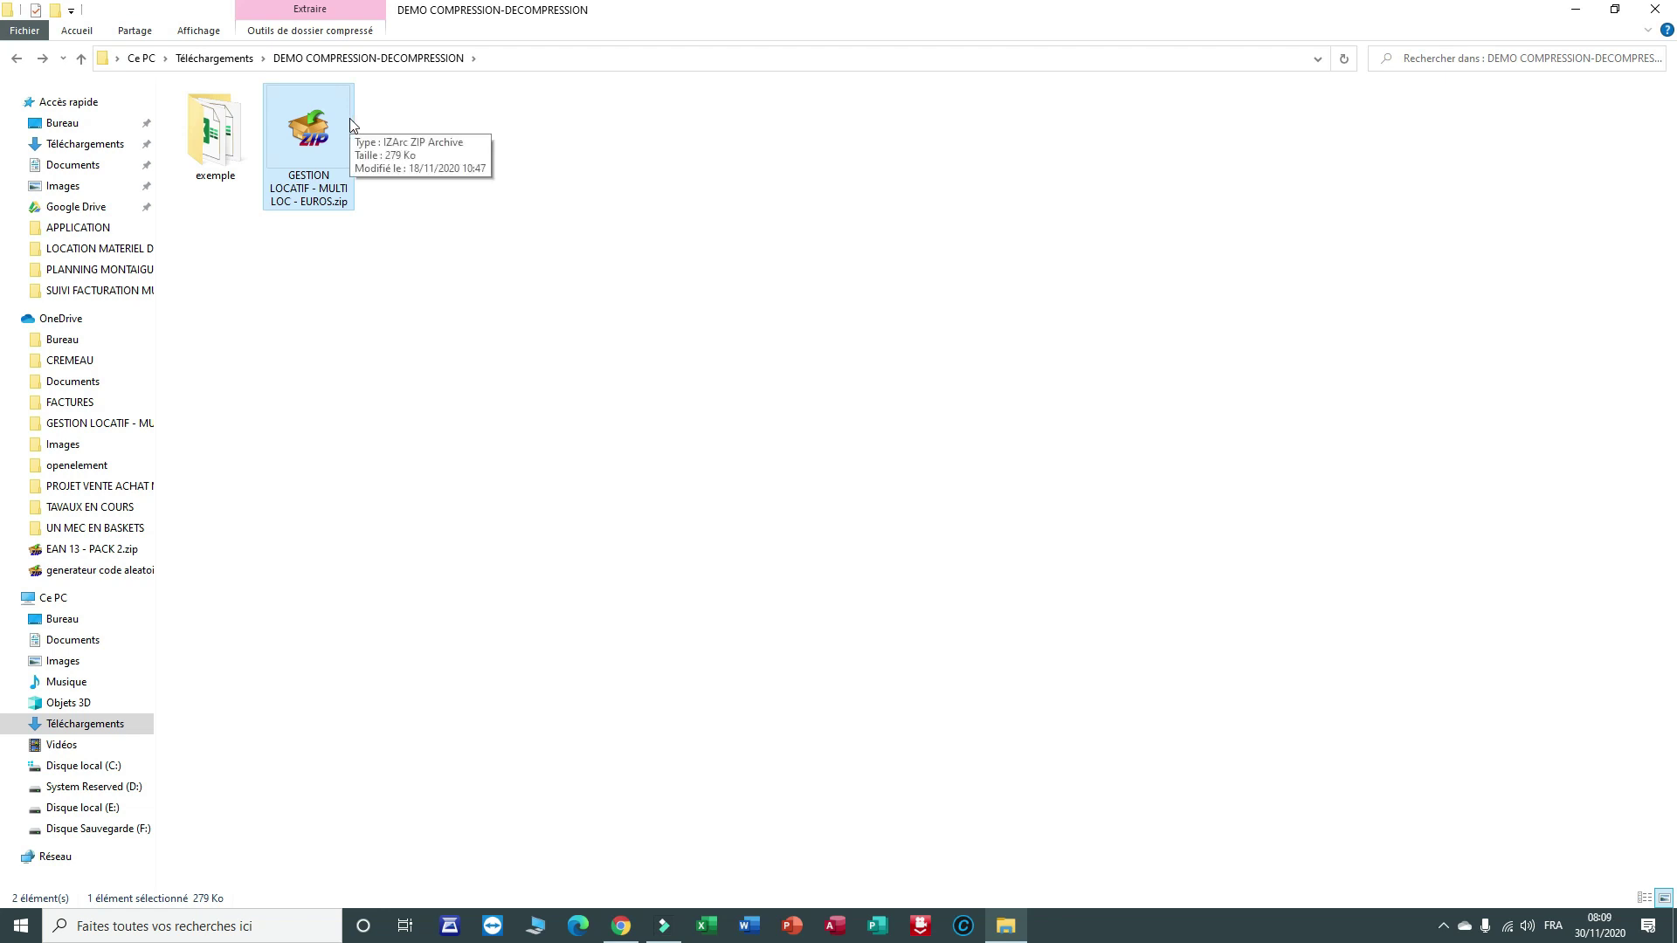
double_click(310, 140)
click(1400, 280)
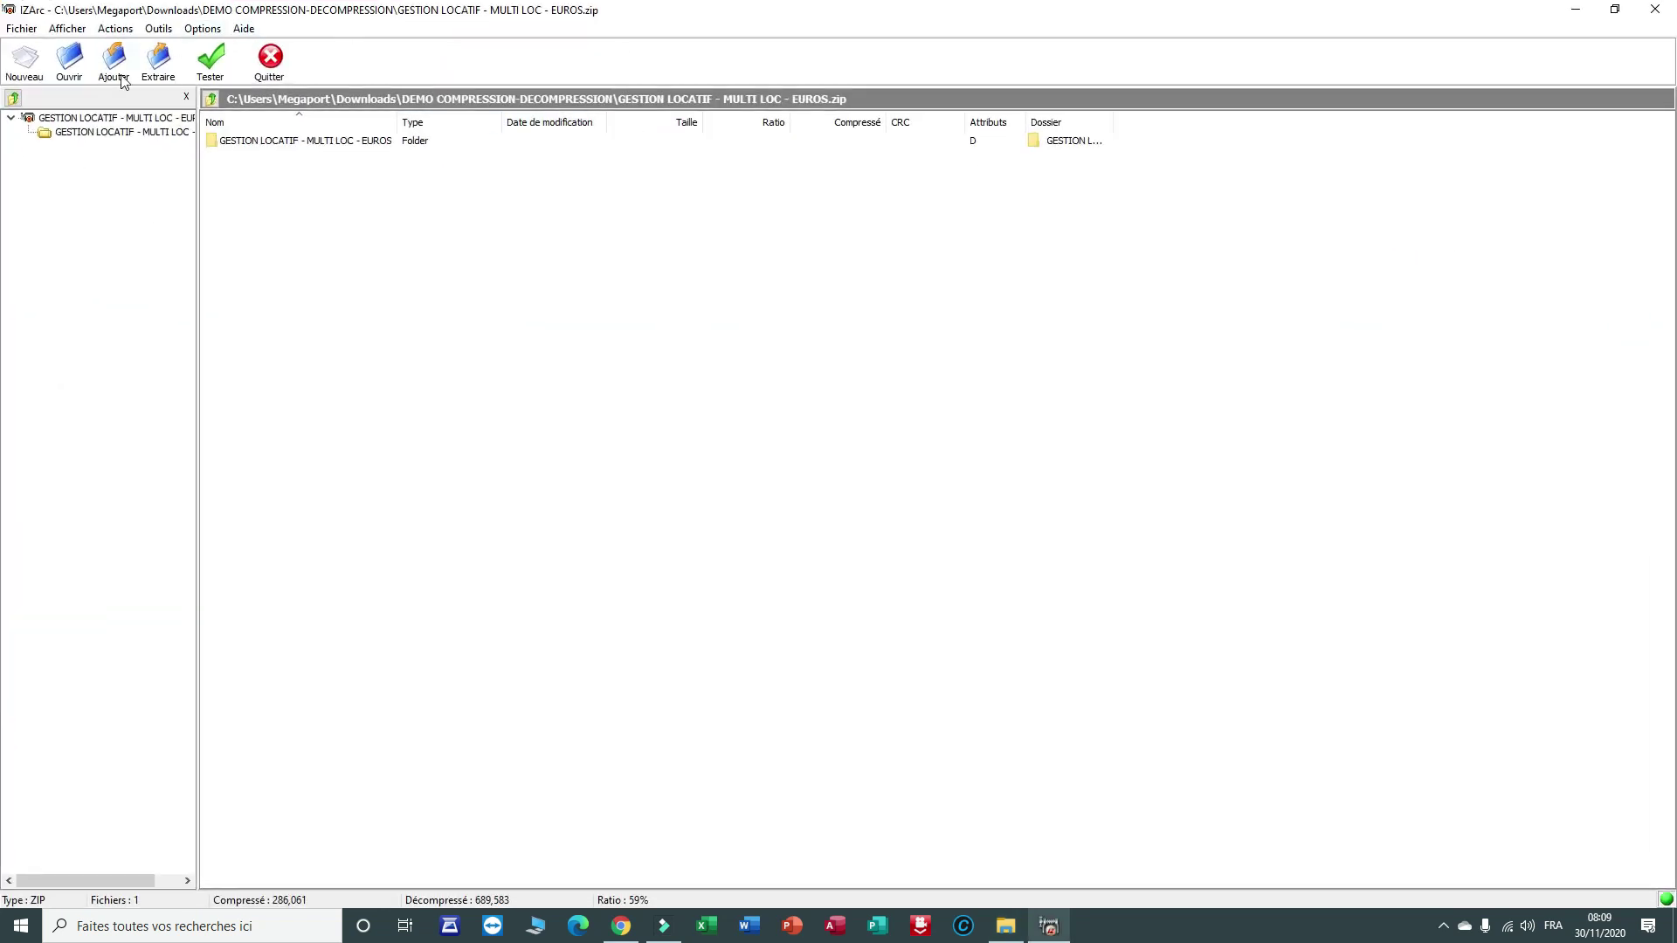
double_click(348, 138)
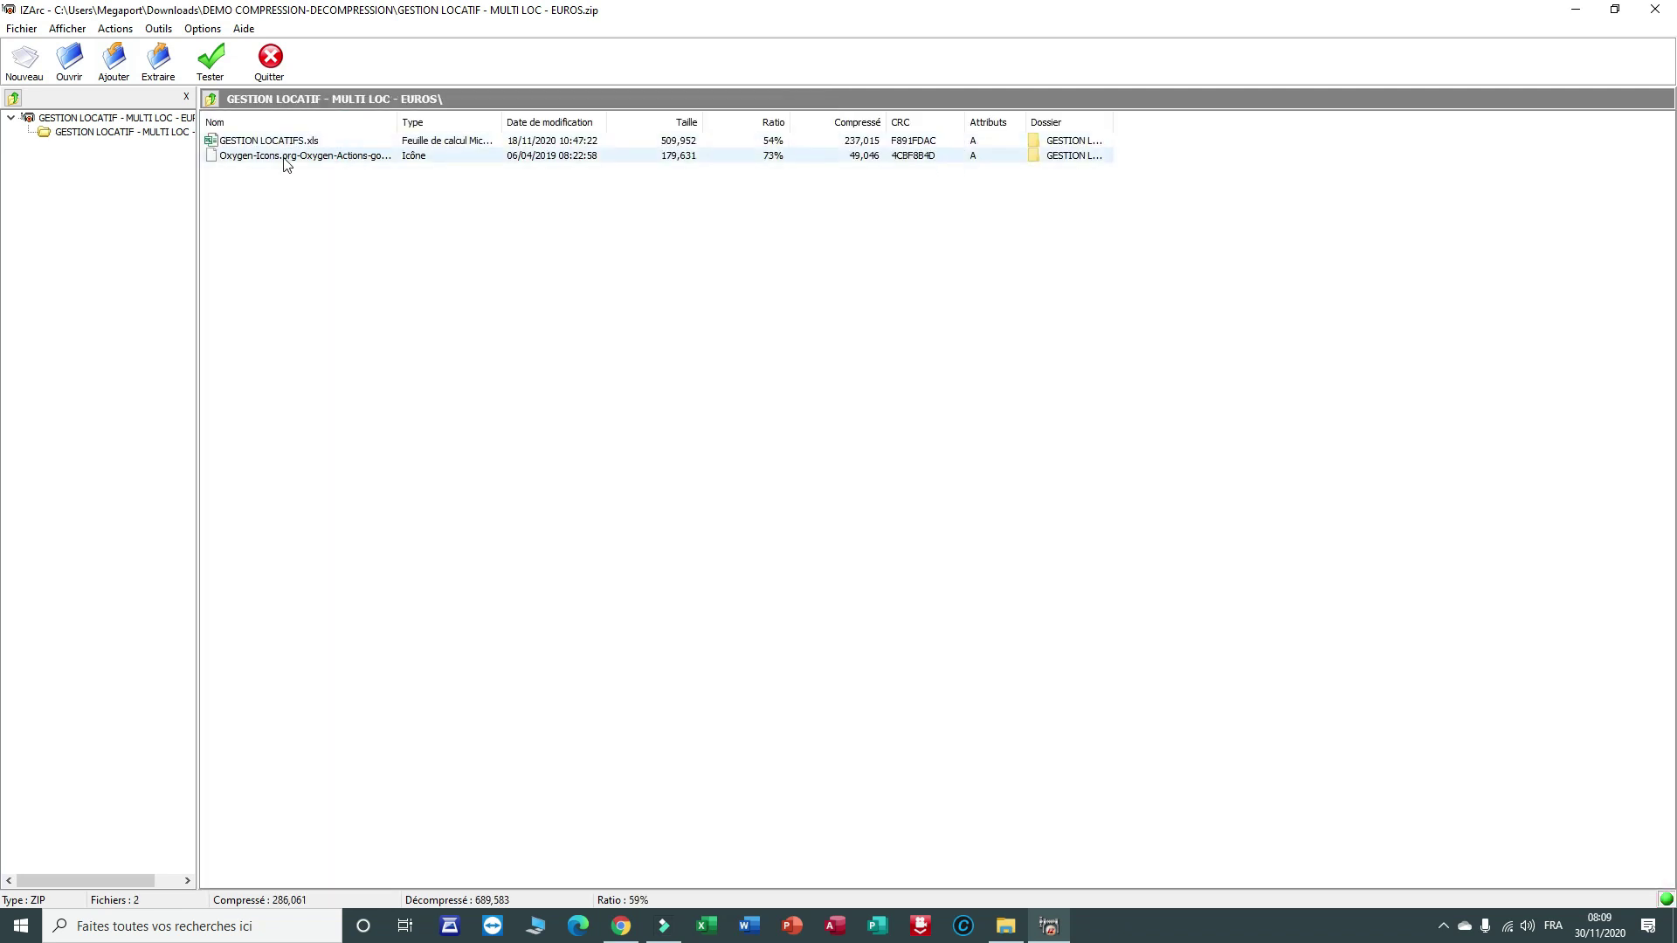
drag(397, 121, 514, 122)
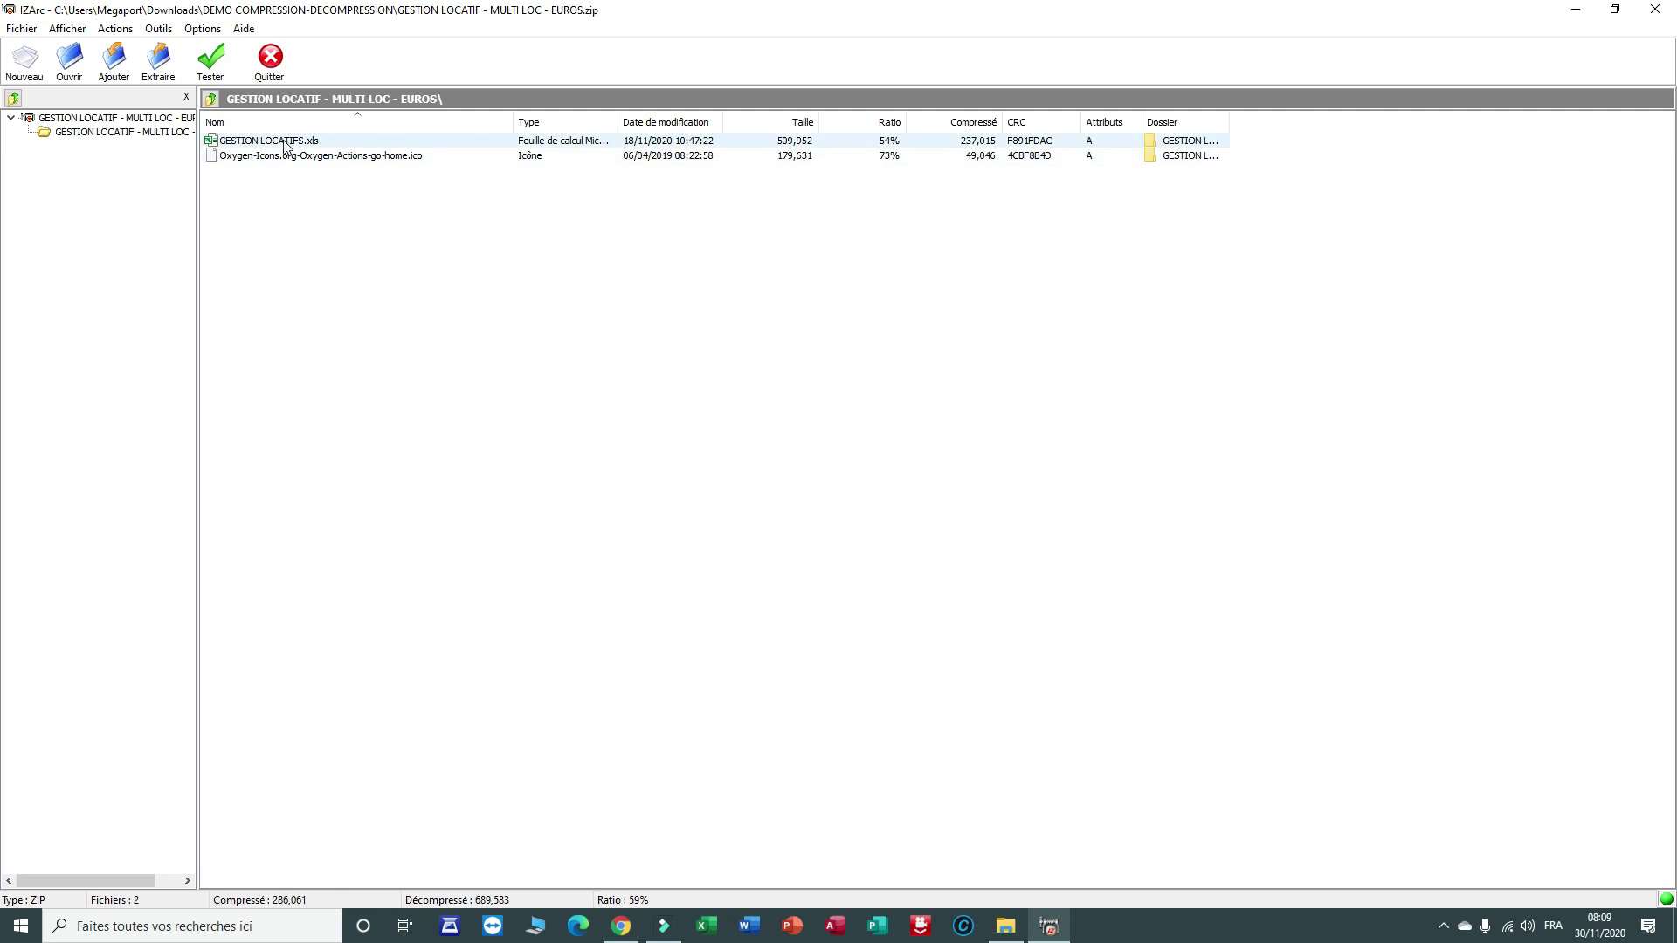
drag(618, 123, 752, 125)
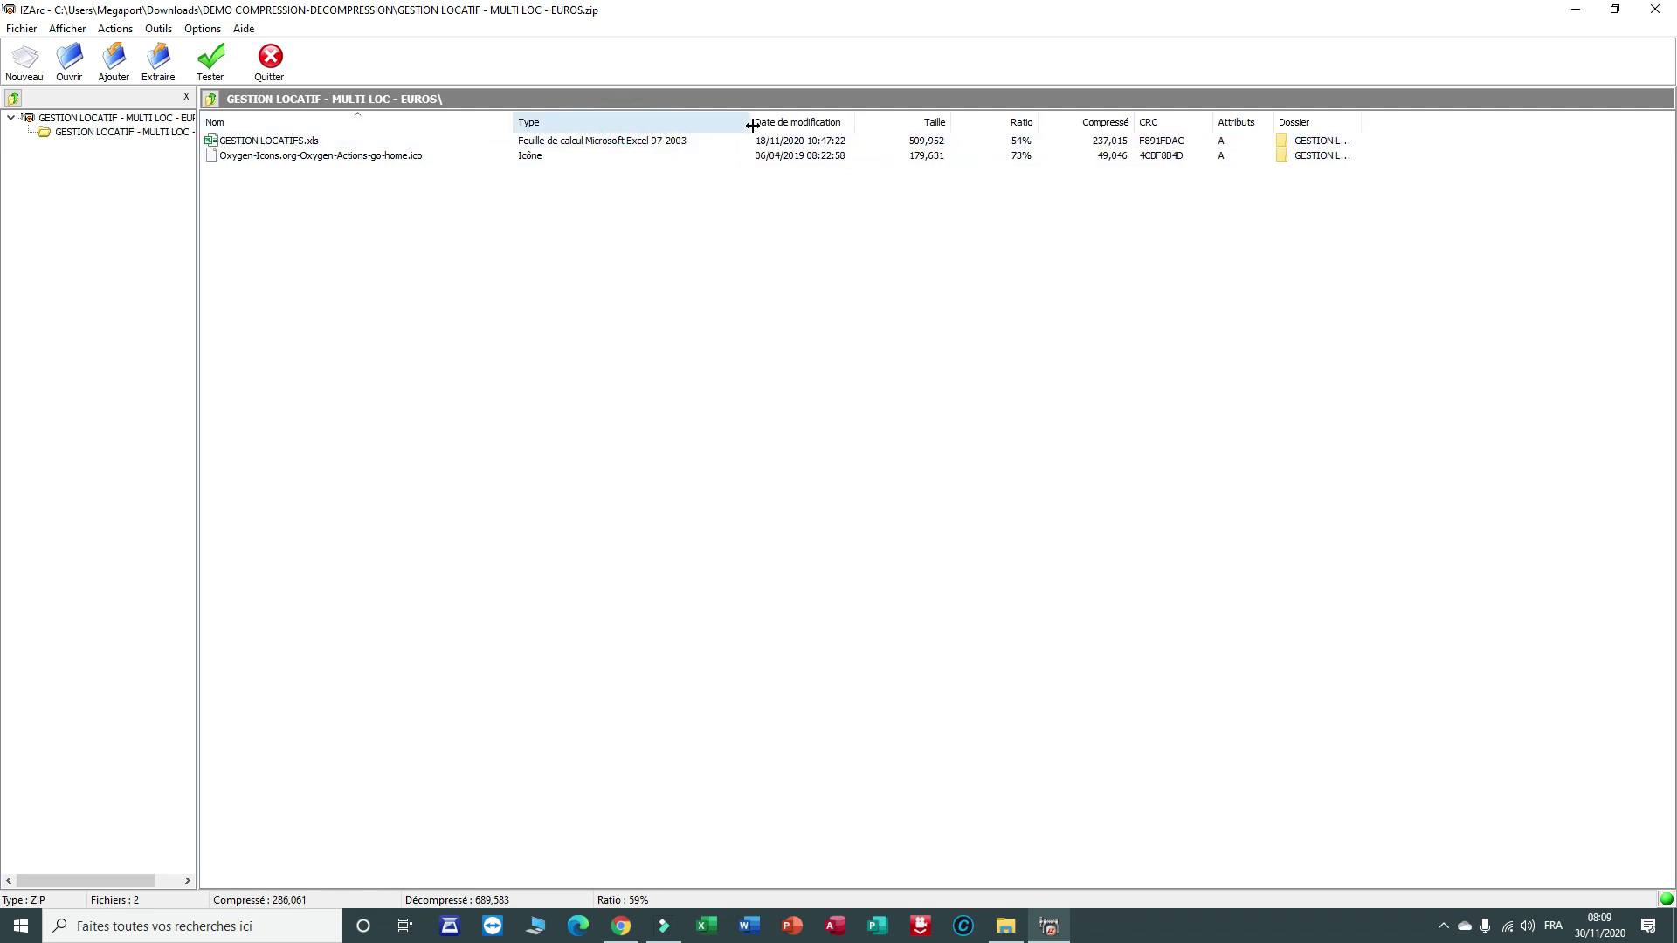
Preview GESTION LOCATIFS.xls directly from the archive, quit it without updating the archive, and close IZArc
click(253, 147)
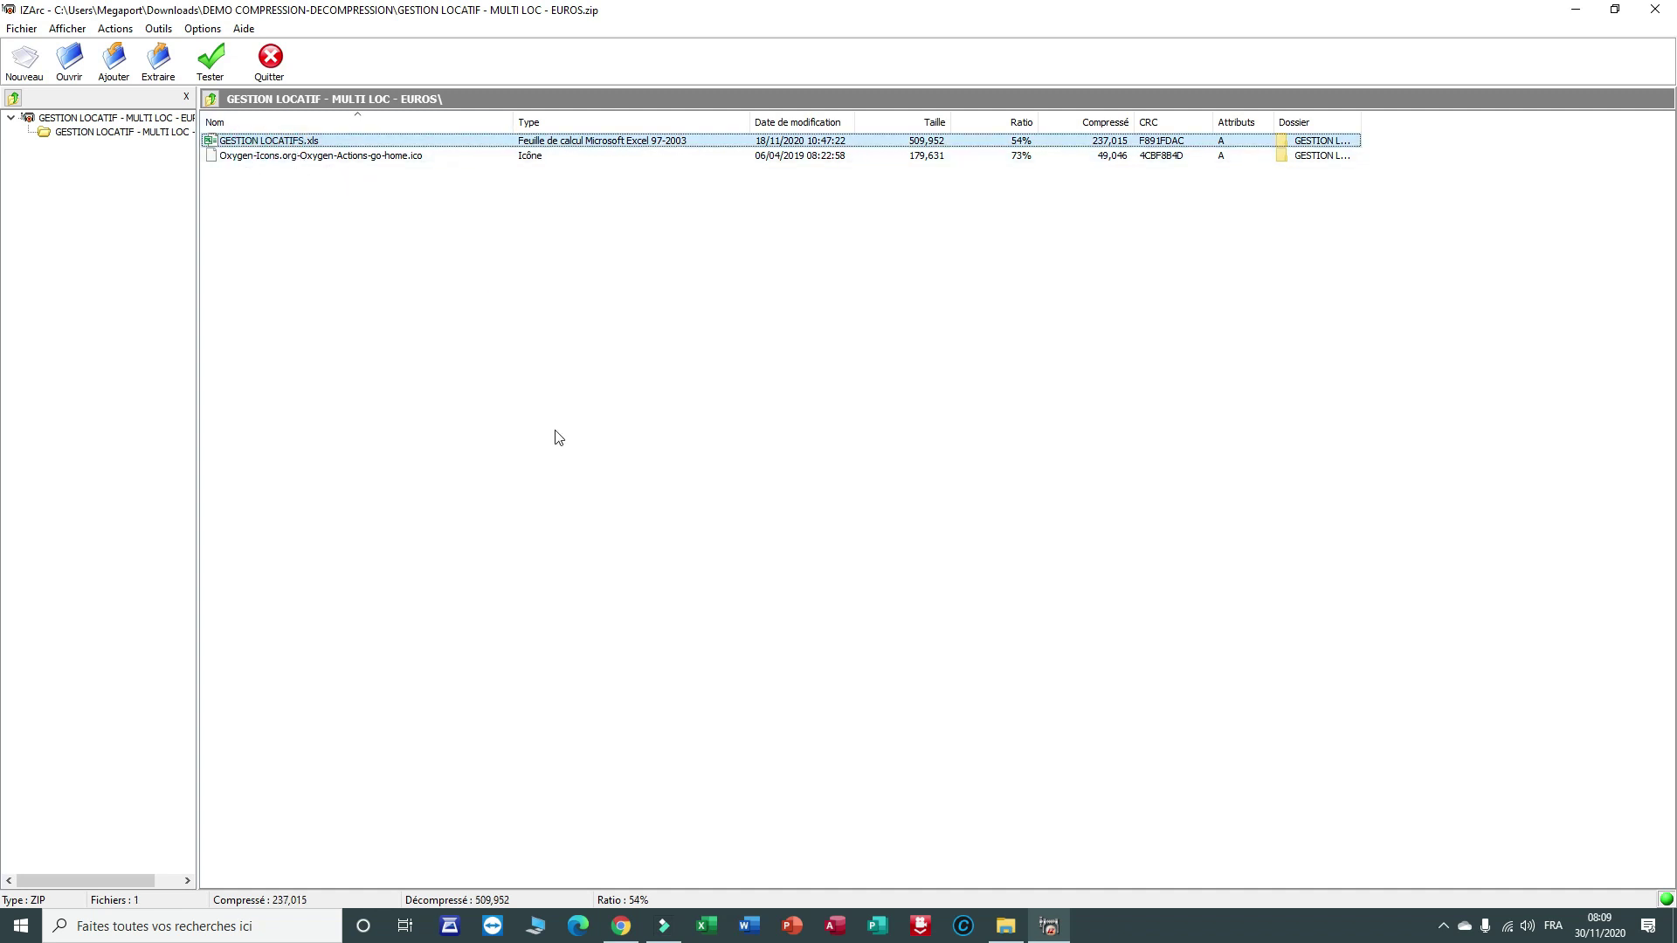
key(Return)
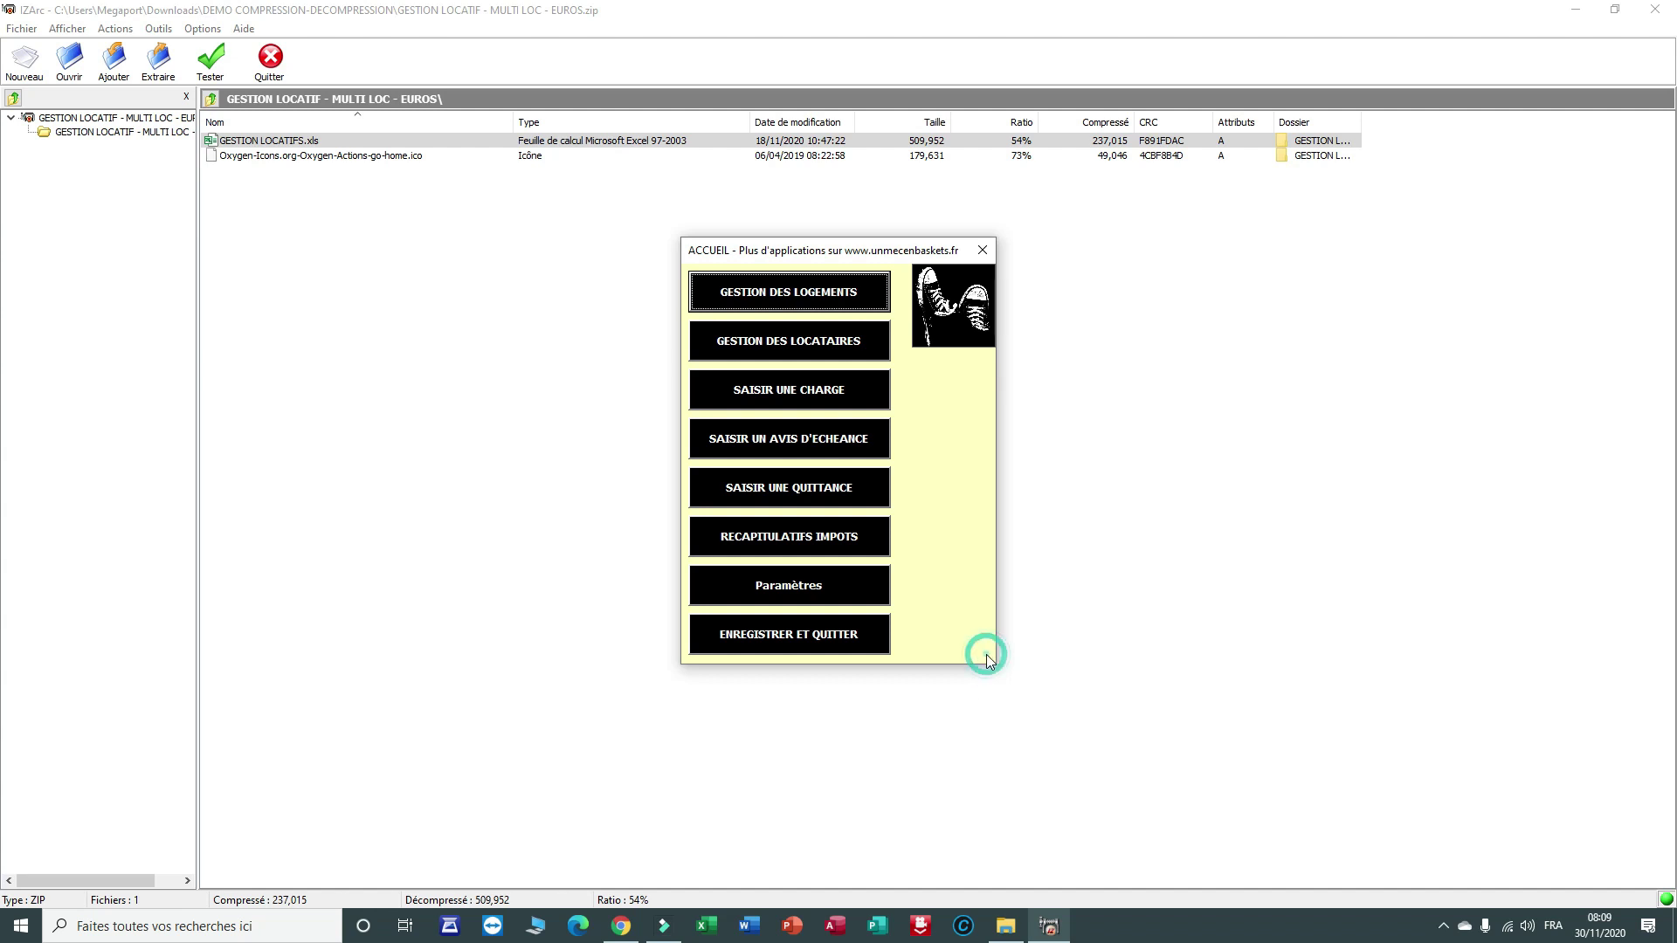
click(781, 480)
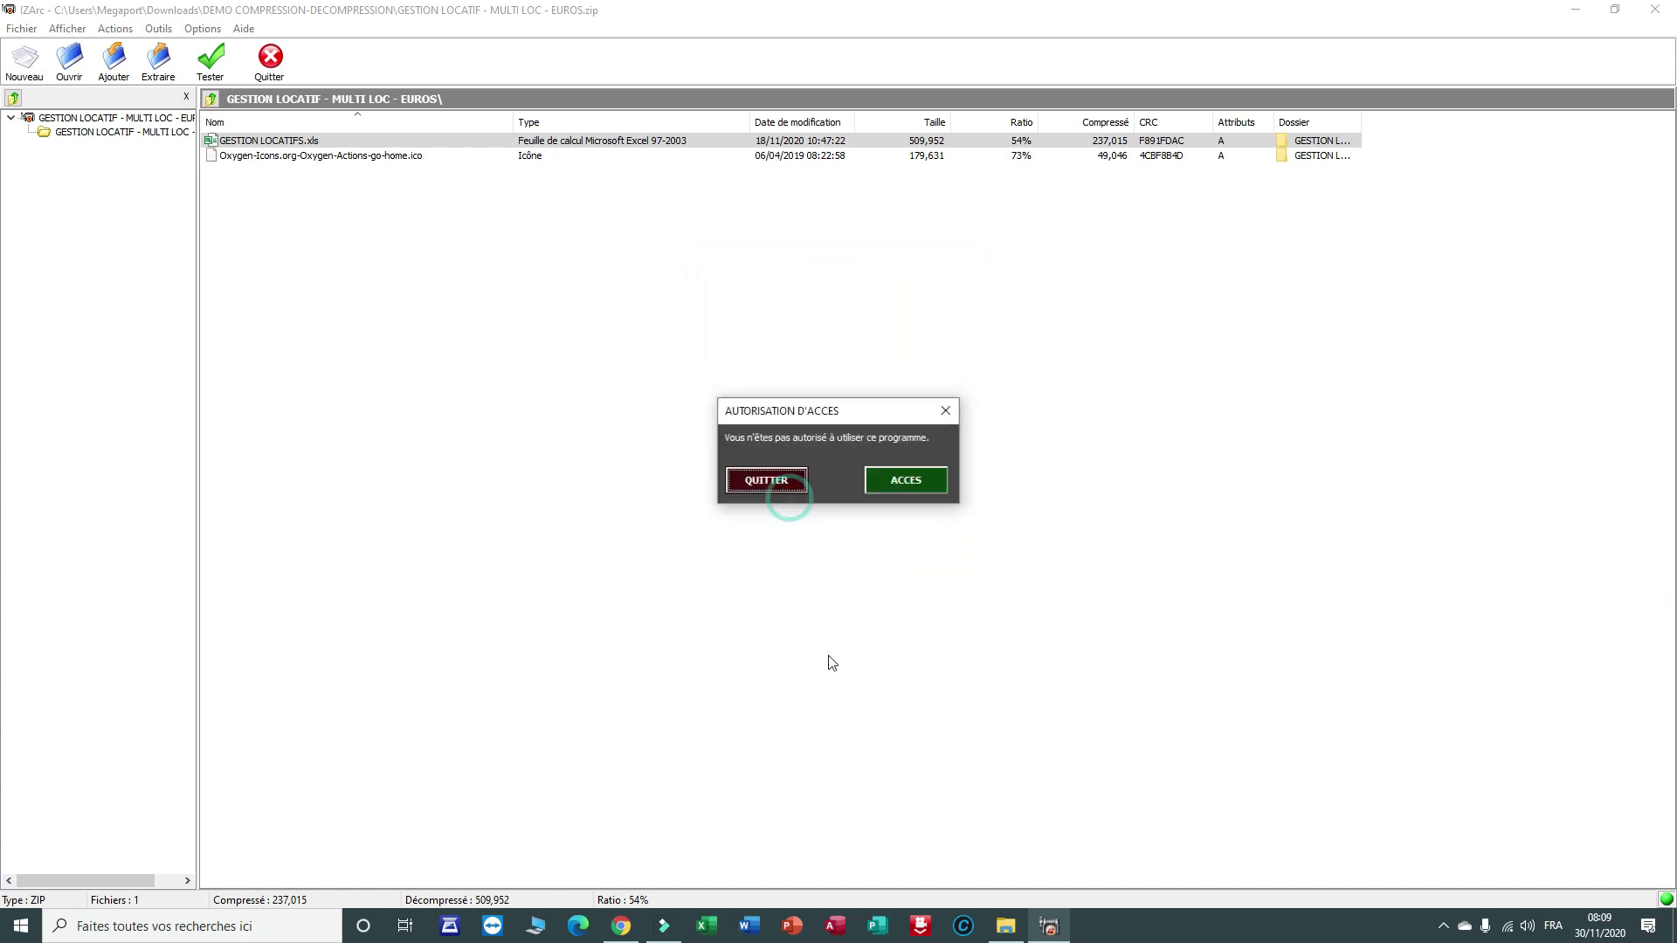
click(788, 489)
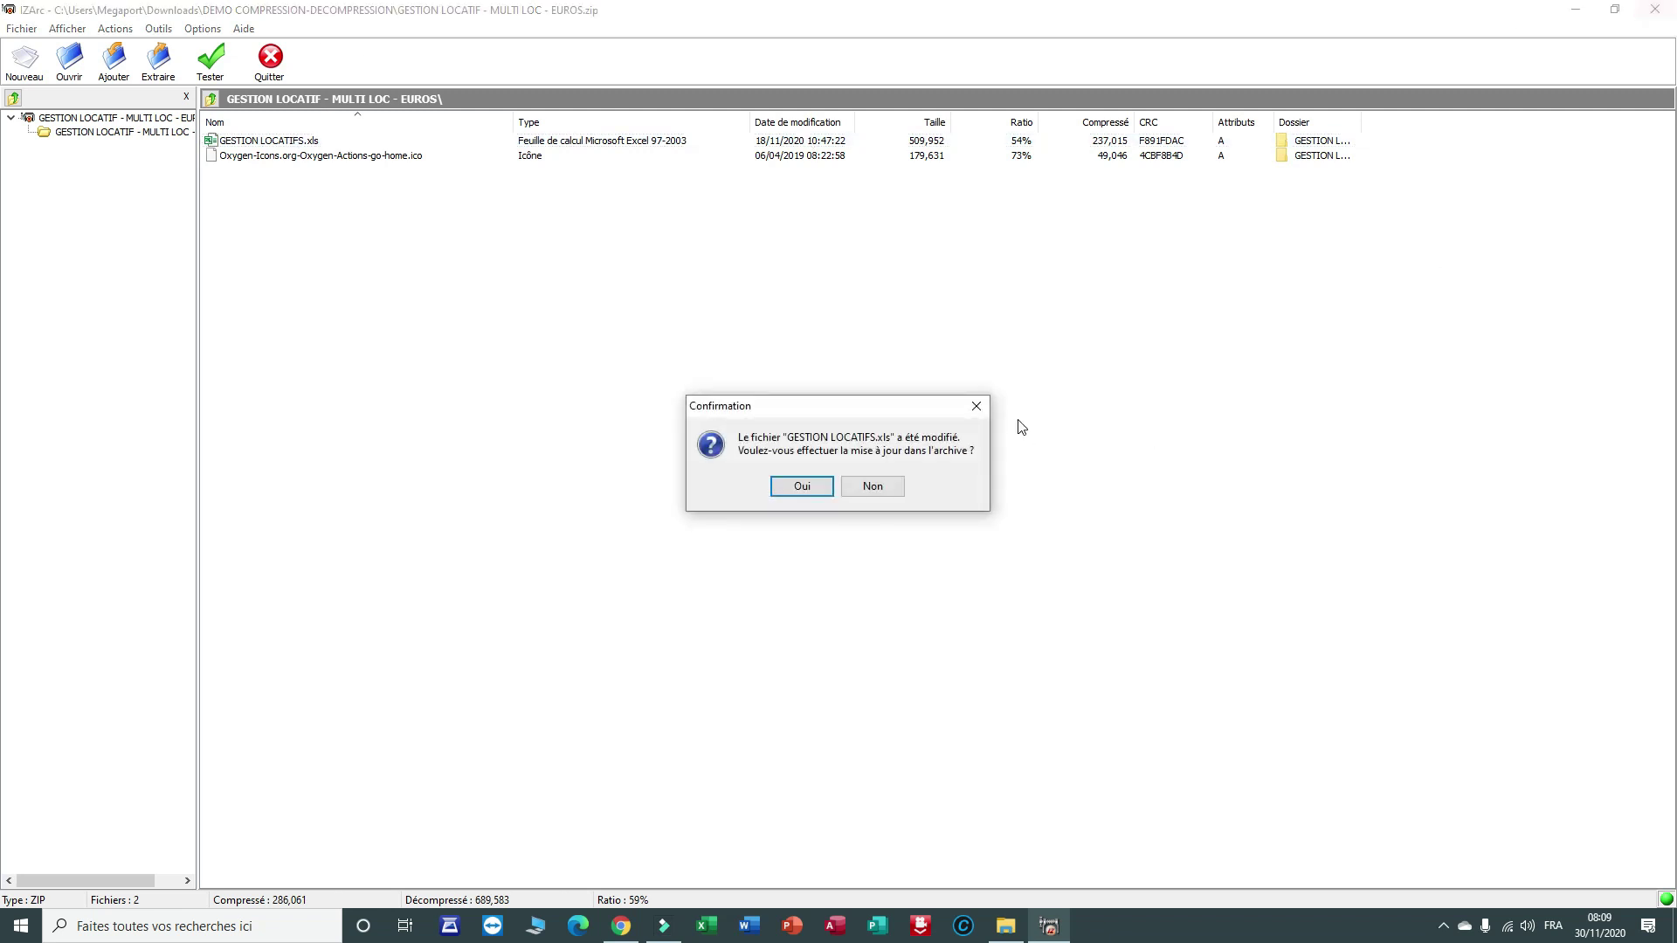
click(864, 488)
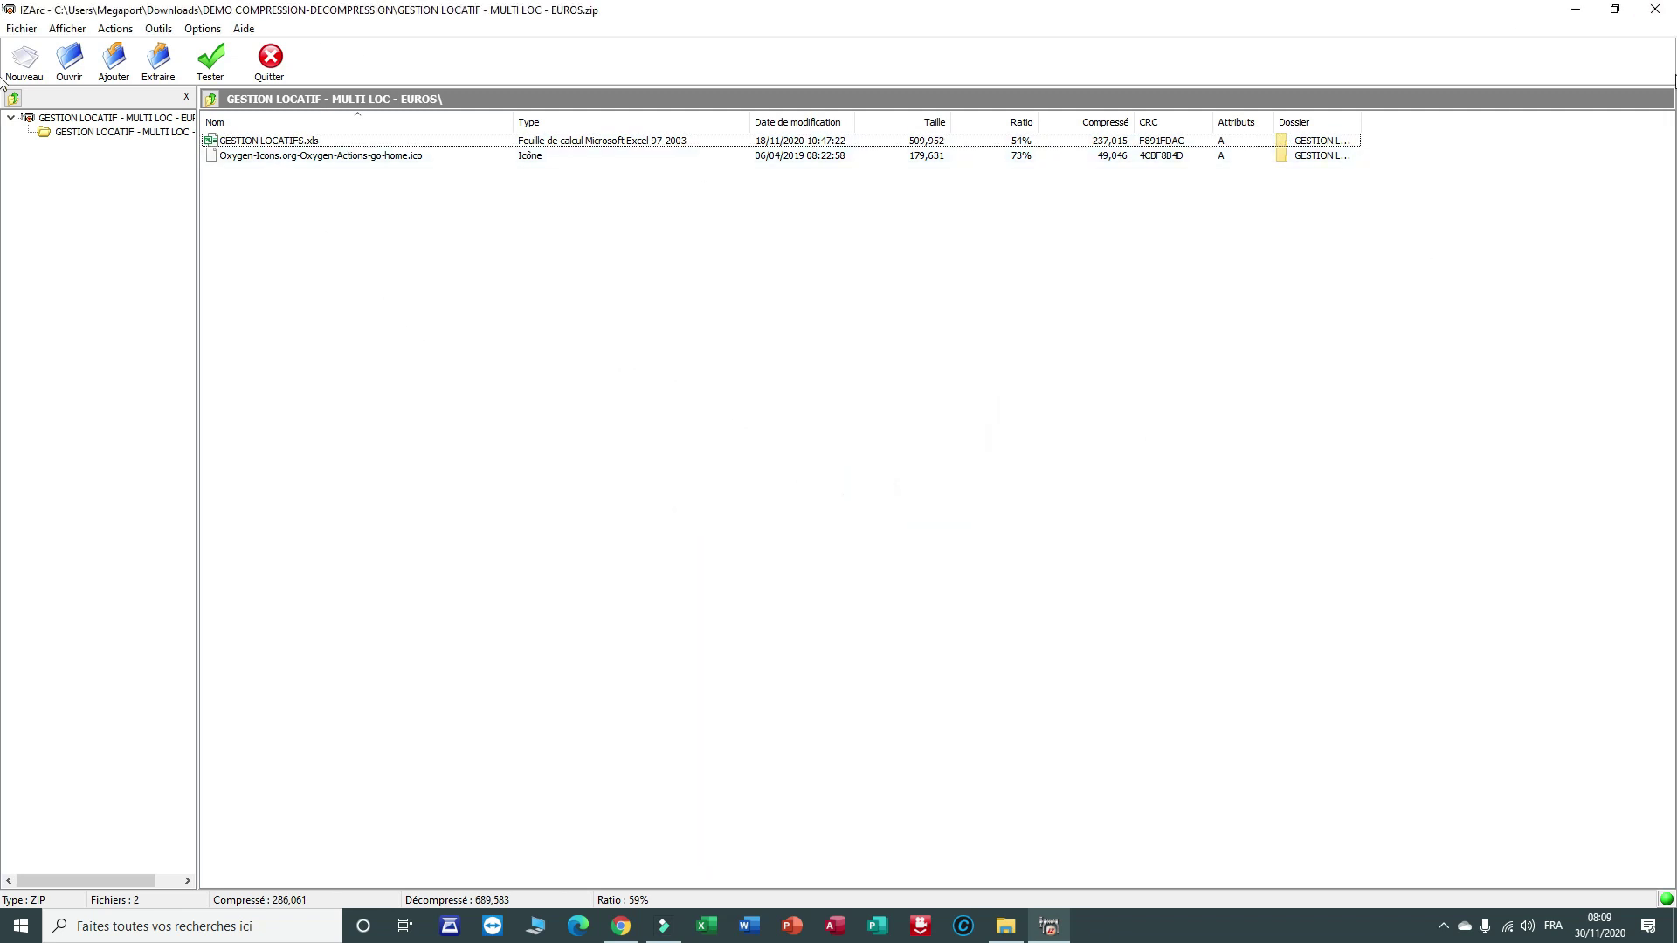
click(1655, 10)
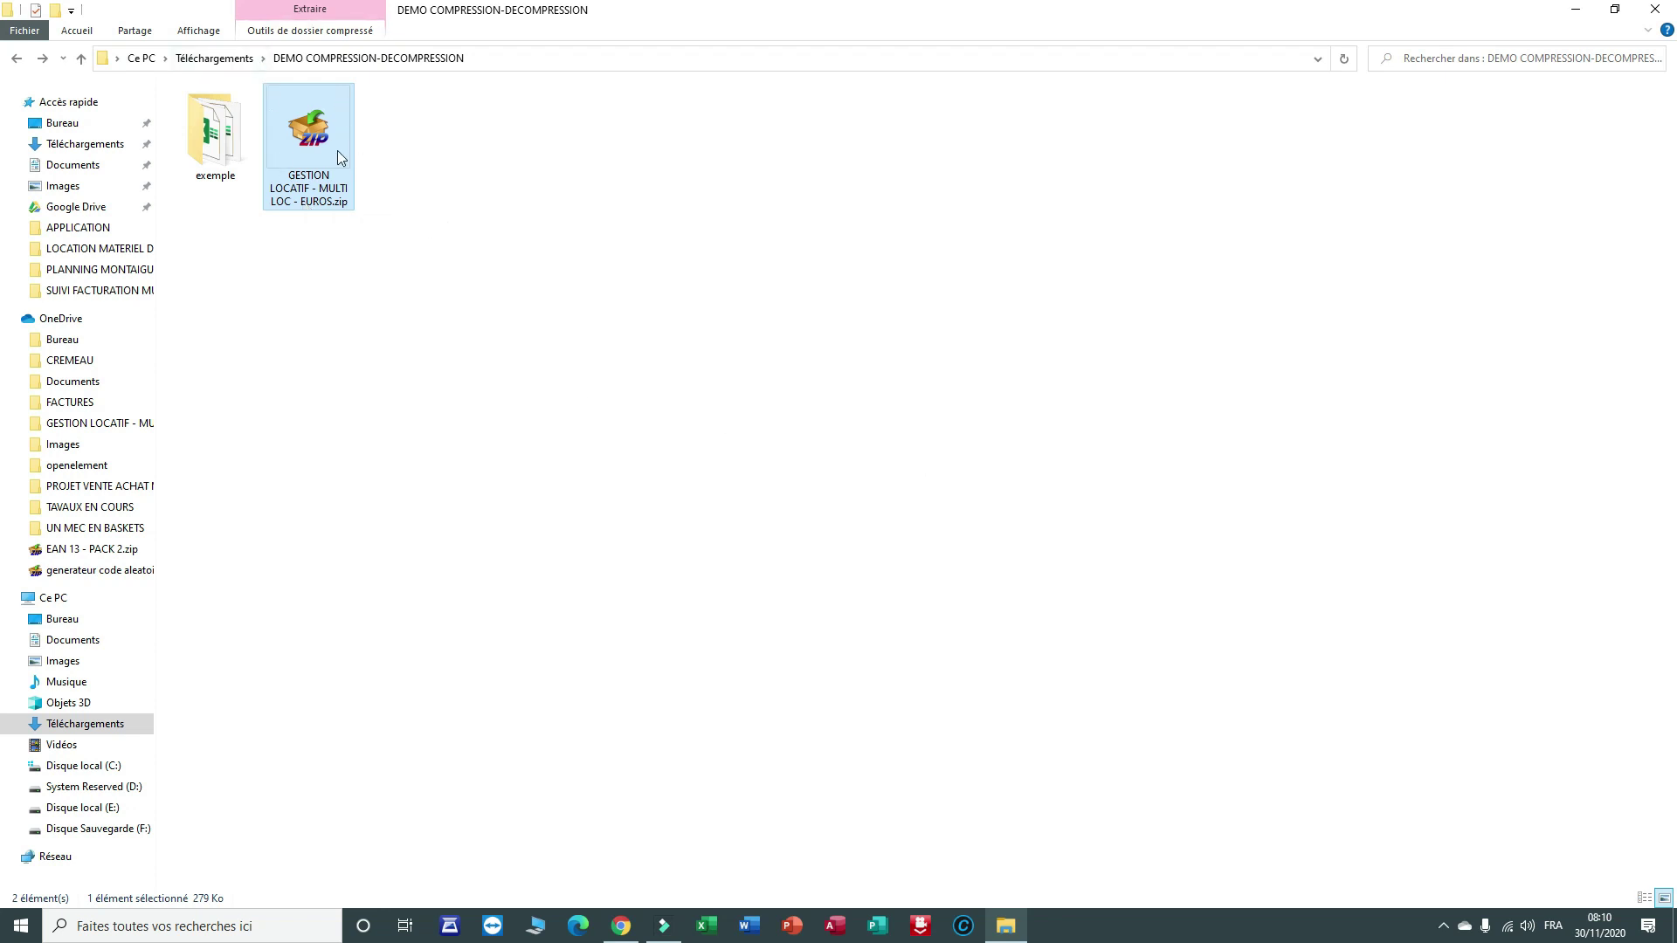
Extract GESTION LOCATIF - MULTI LOC - EUROS.zip into the current folder with IZArc
mouse_move(339, 155)
mouse_move(352, 201)
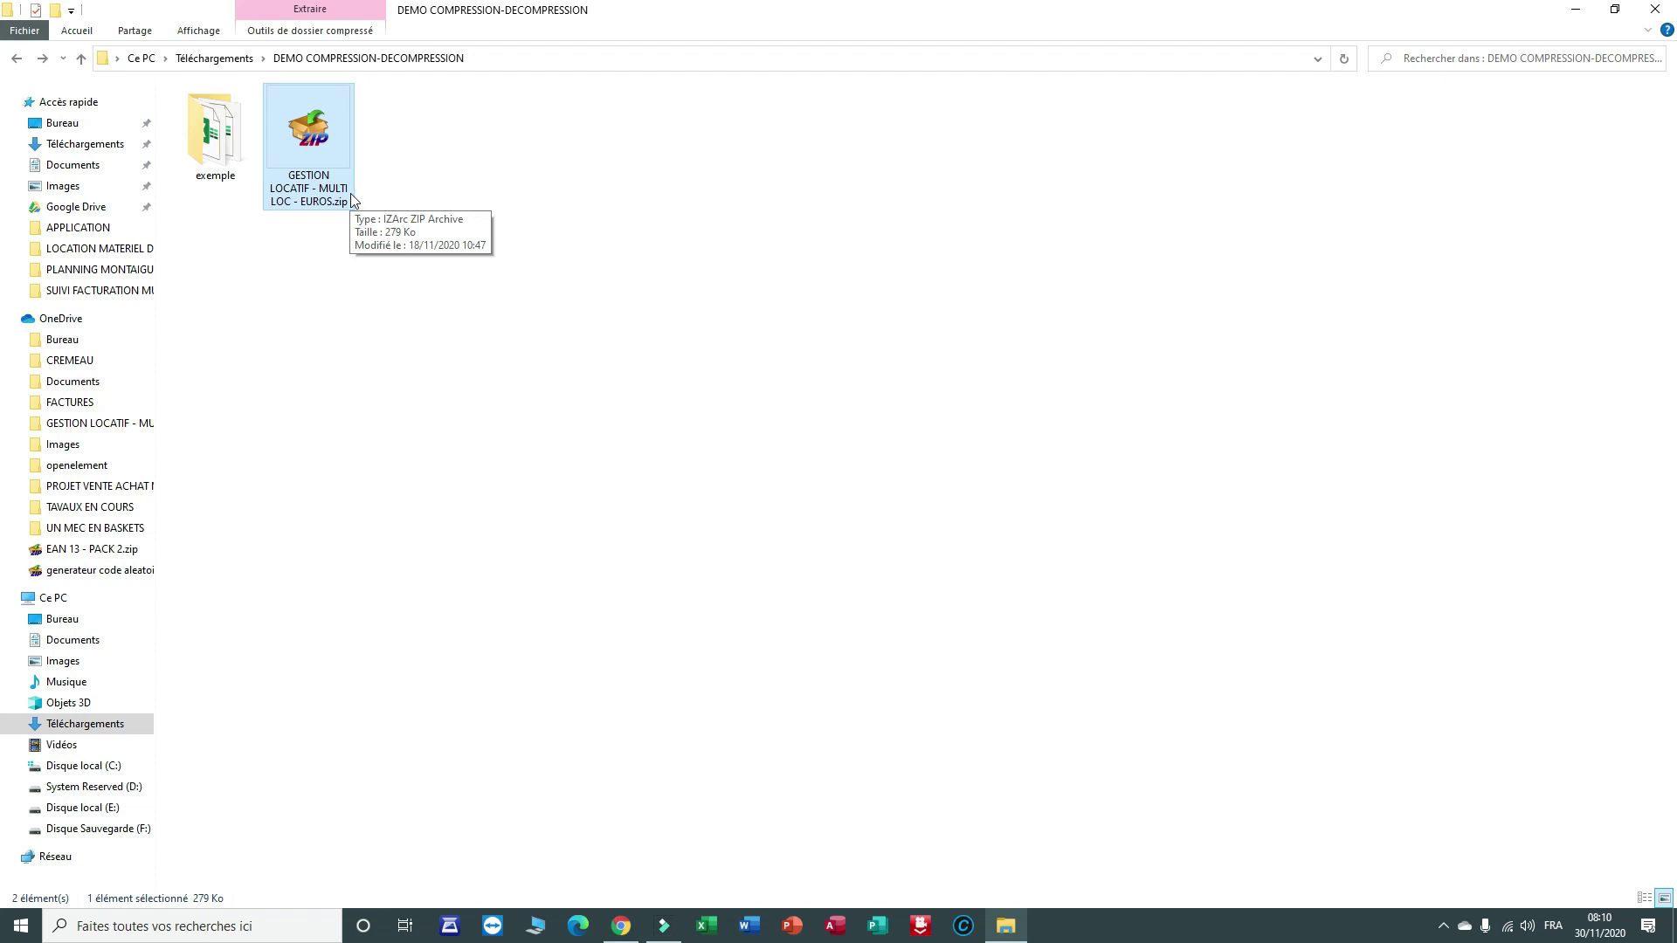
right_click(322, 136)
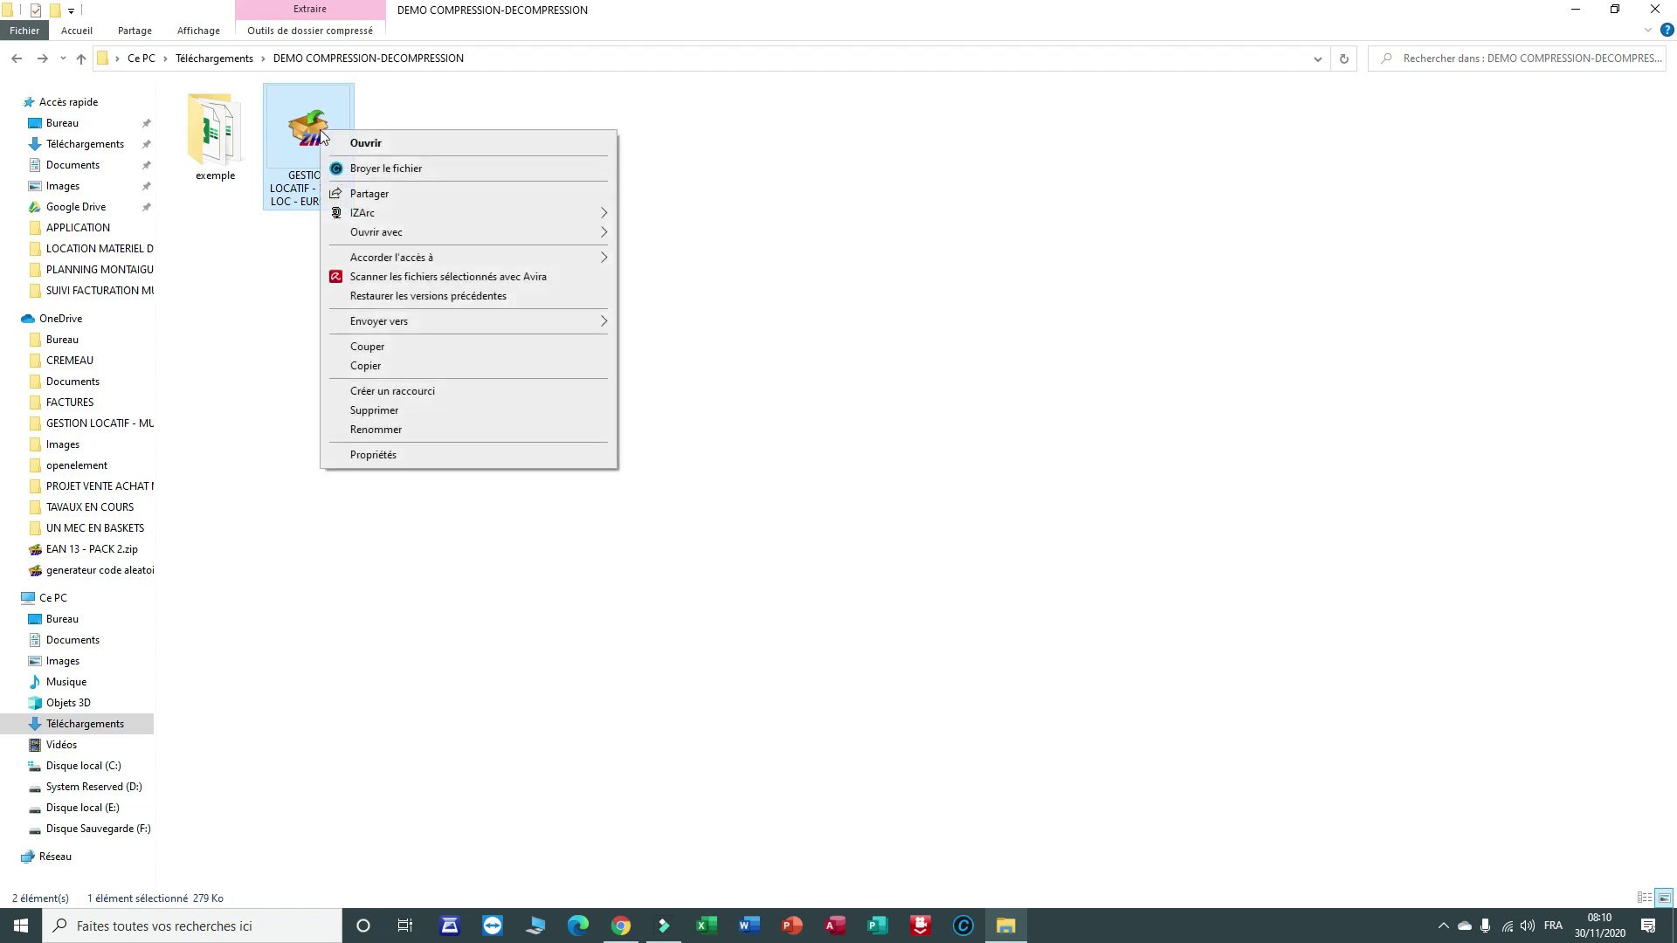
mouse_move(370, 219)
click(690, 234)
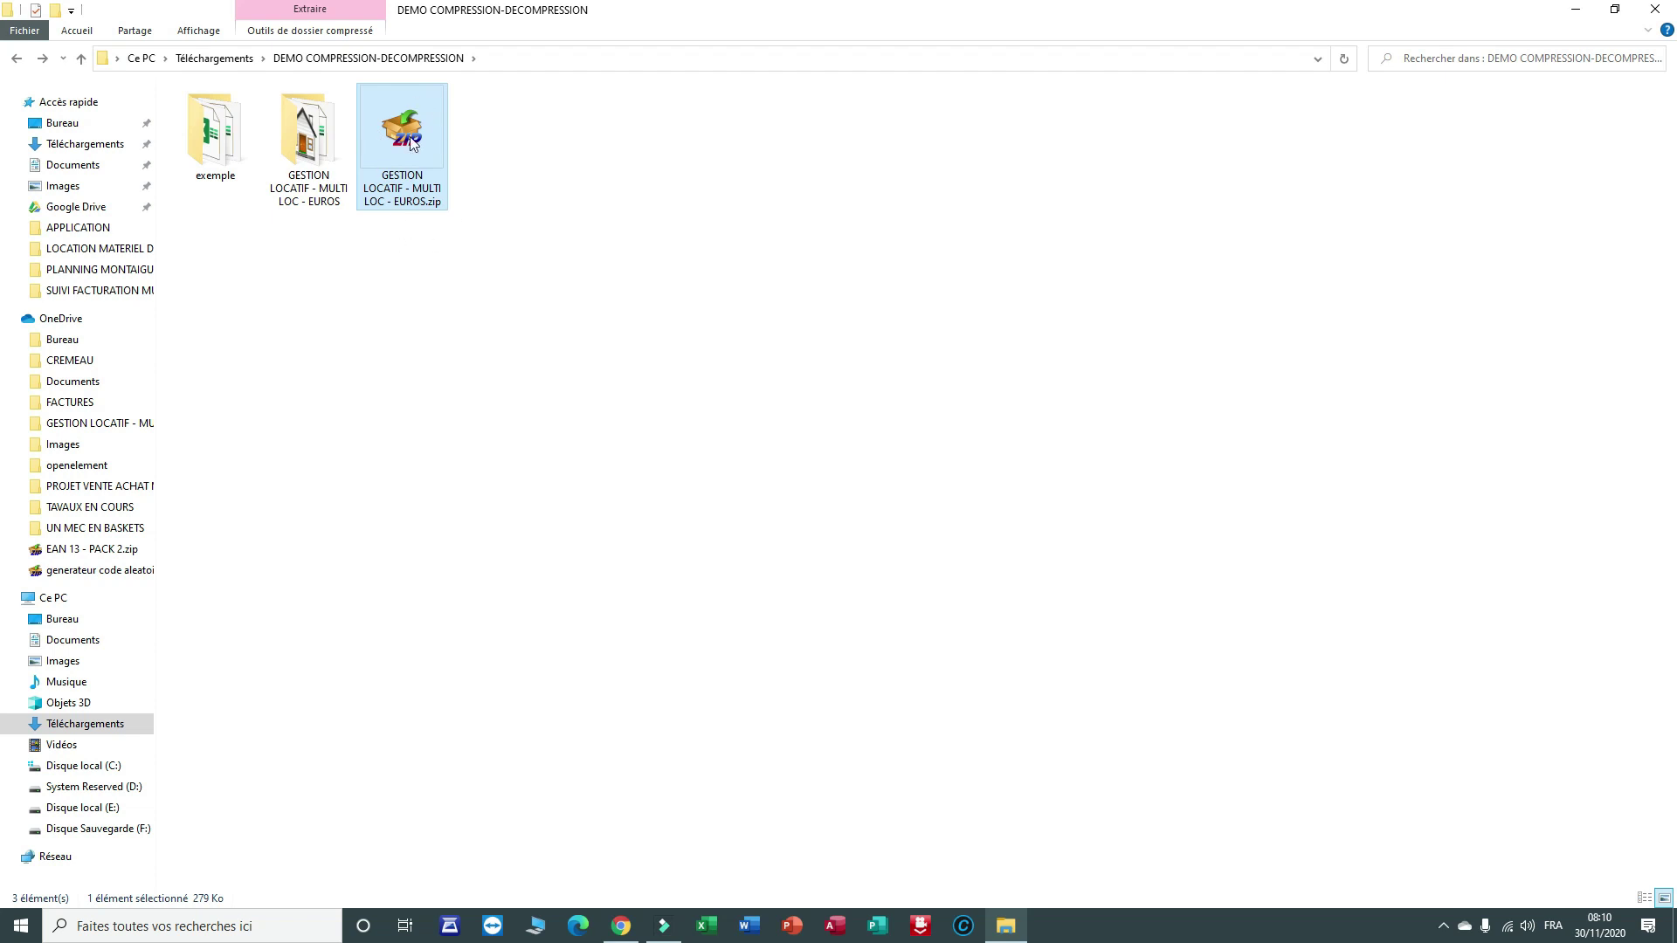
View the files in the extracted GESTION LOCATIF - MULTI LOC - EUROS folder and return to DEMO COMPRESSION-DECOMPRESSION
drag(421, 126, 400, 98)
click(289, 133)
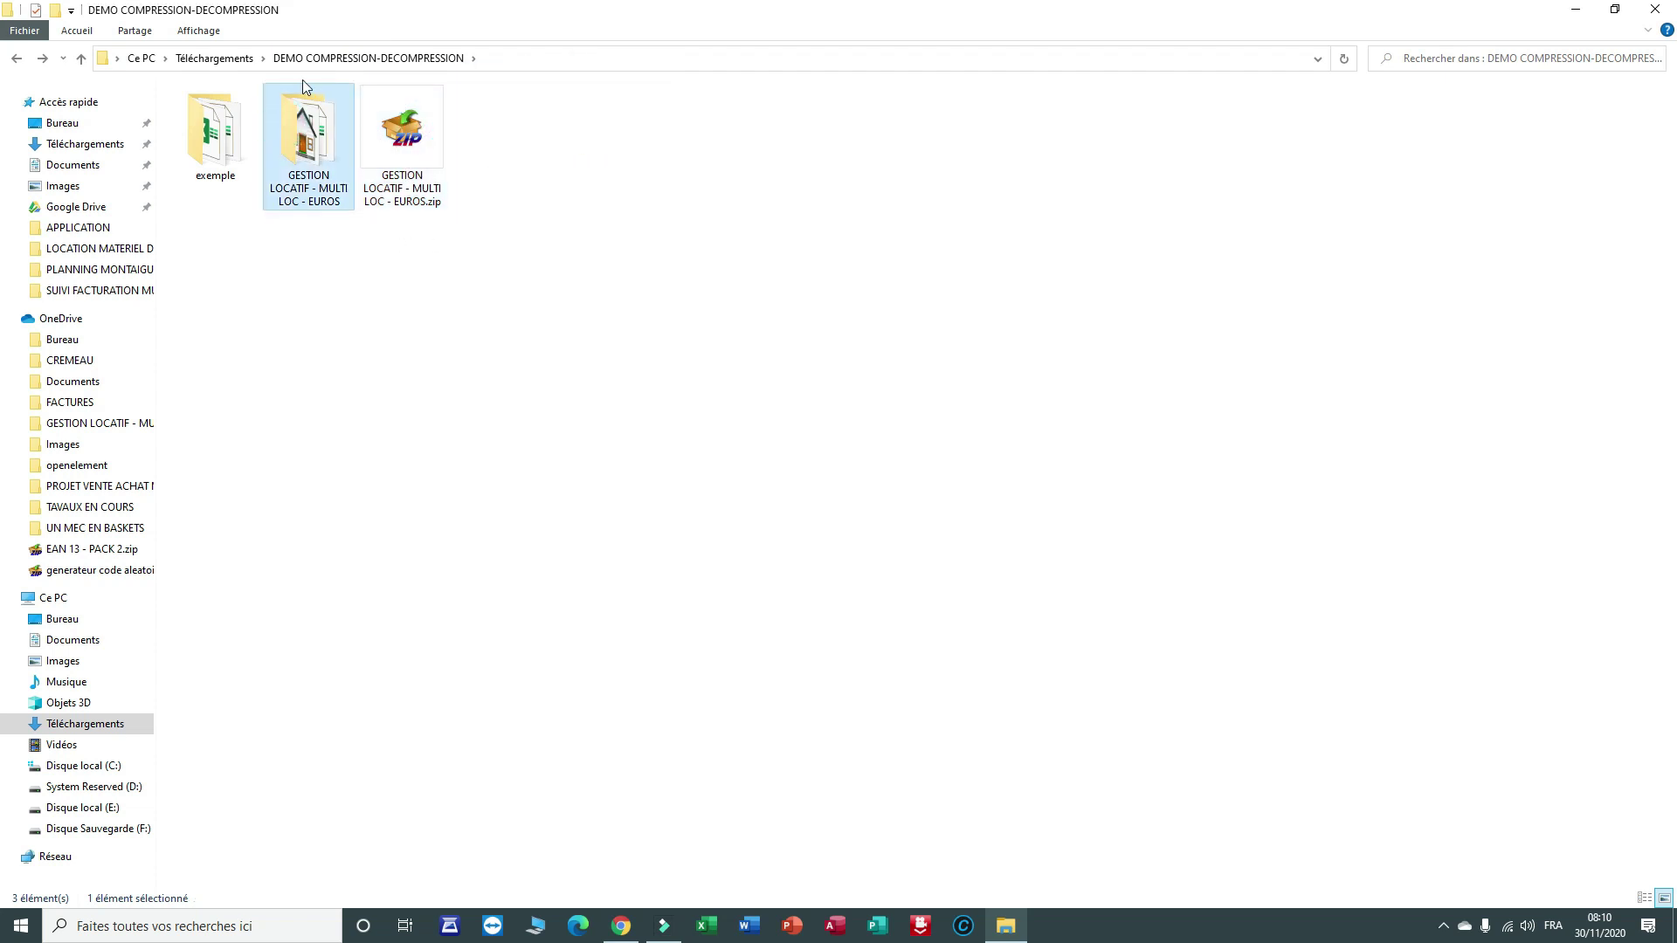
double_click(319, 171)
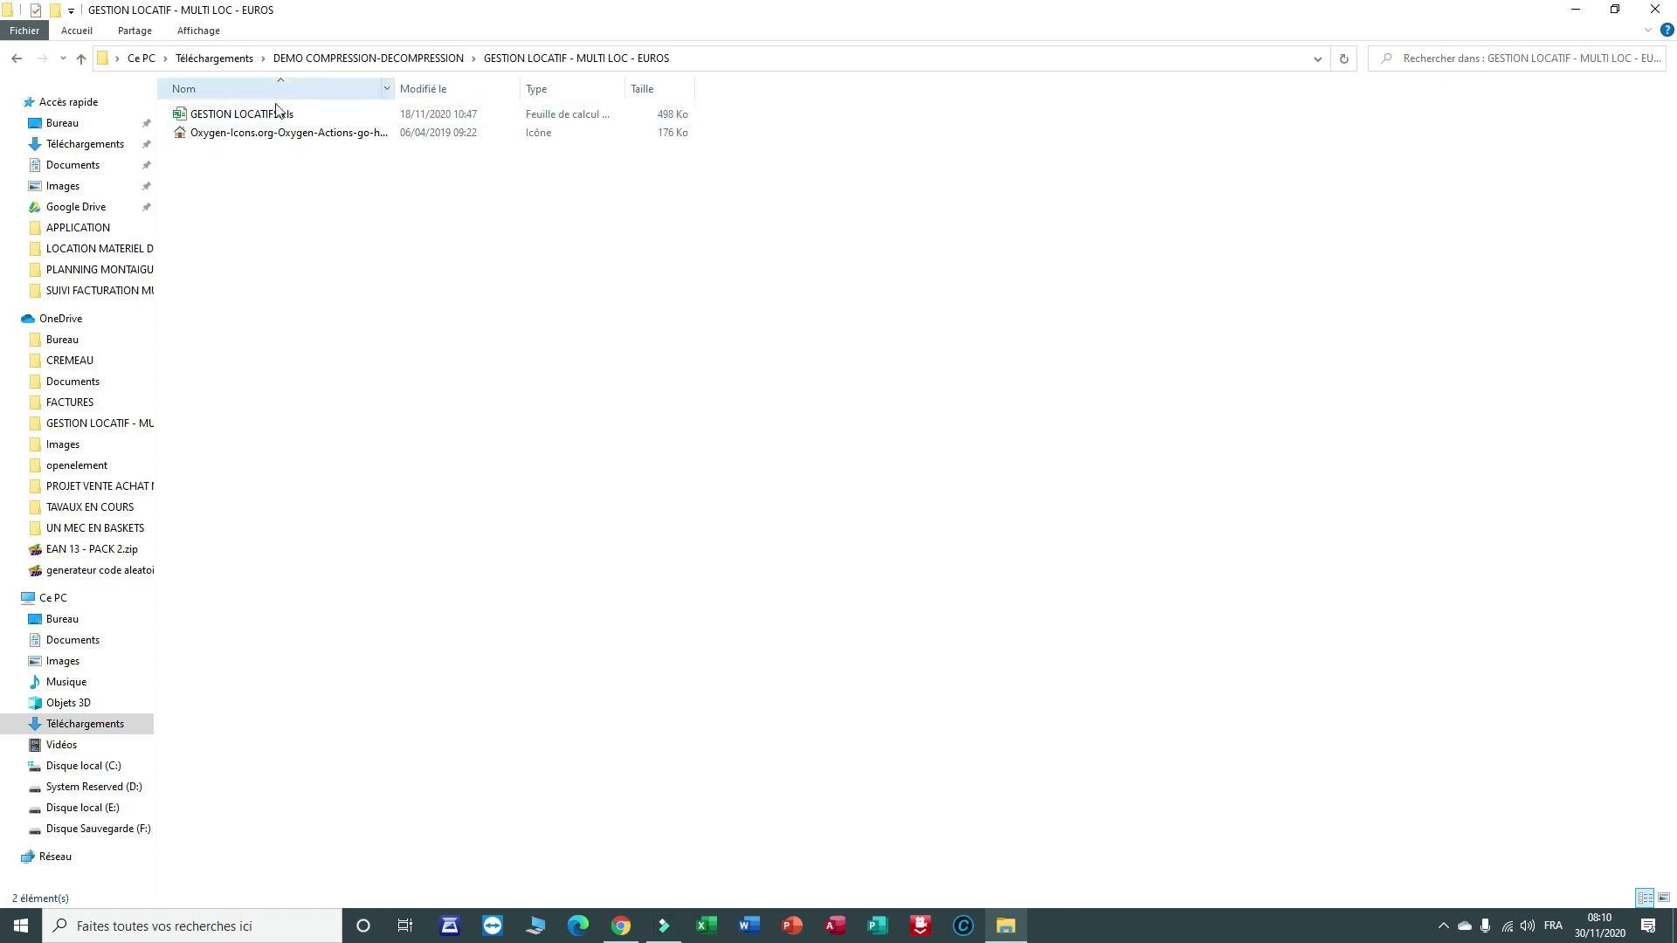
click(16, 59)
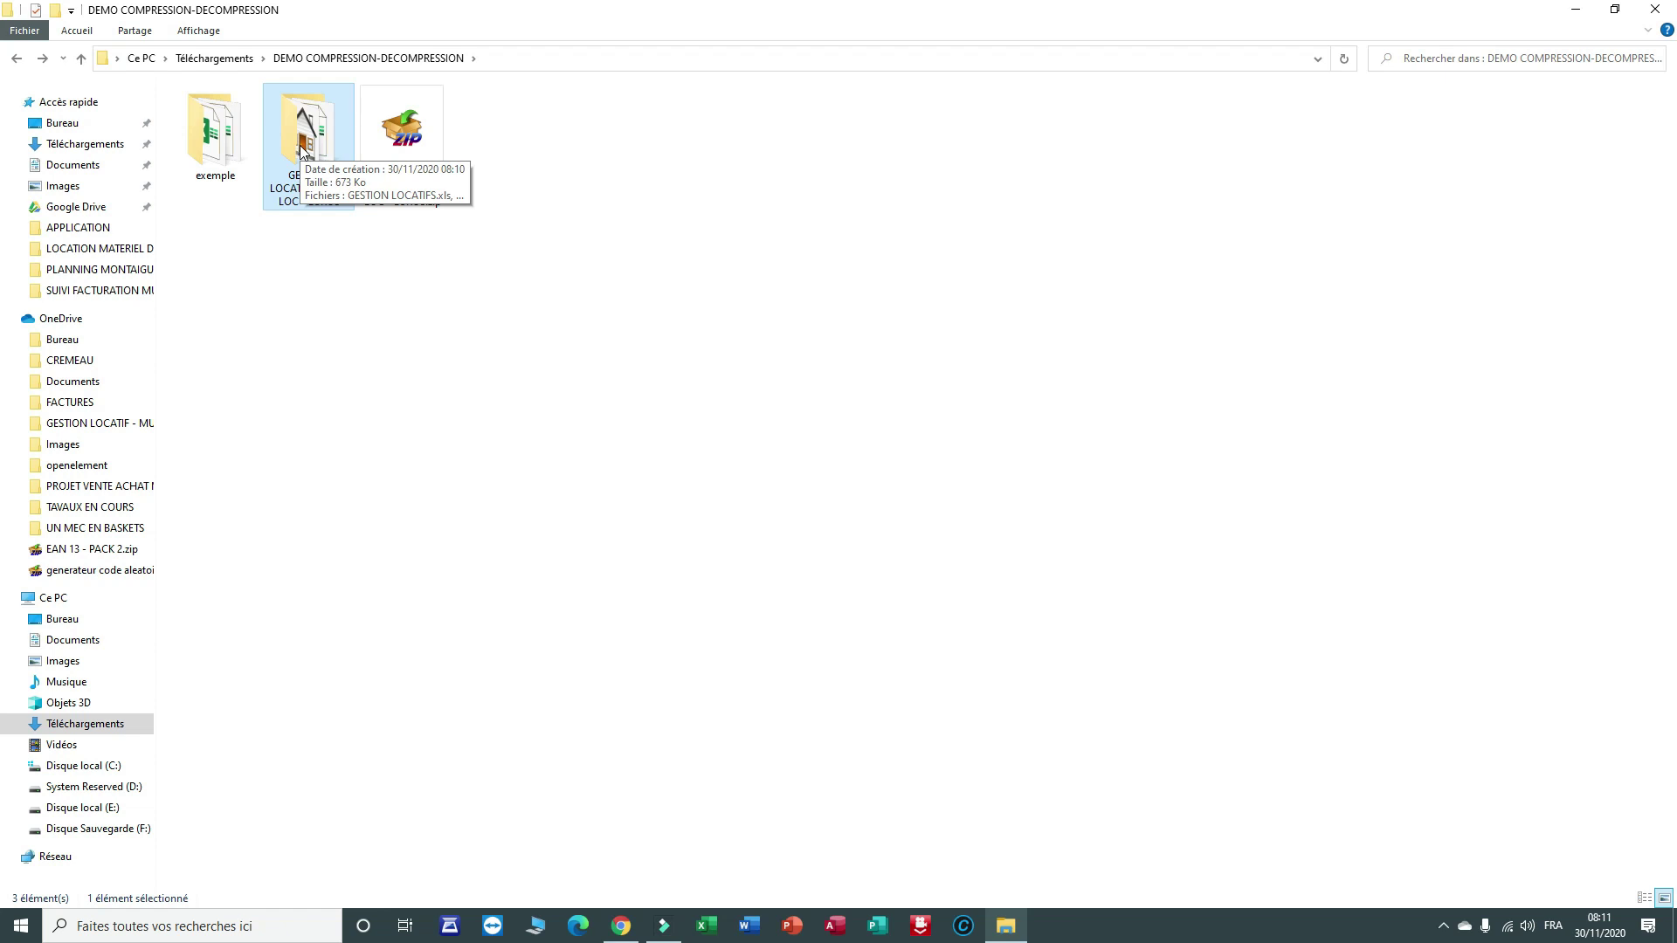
Review the IZArc actions offered for GESTION LOCATIF - MULTI LOC - EUROS.zip without running any
right_click(417, 156)
mouse_move(522, 234)
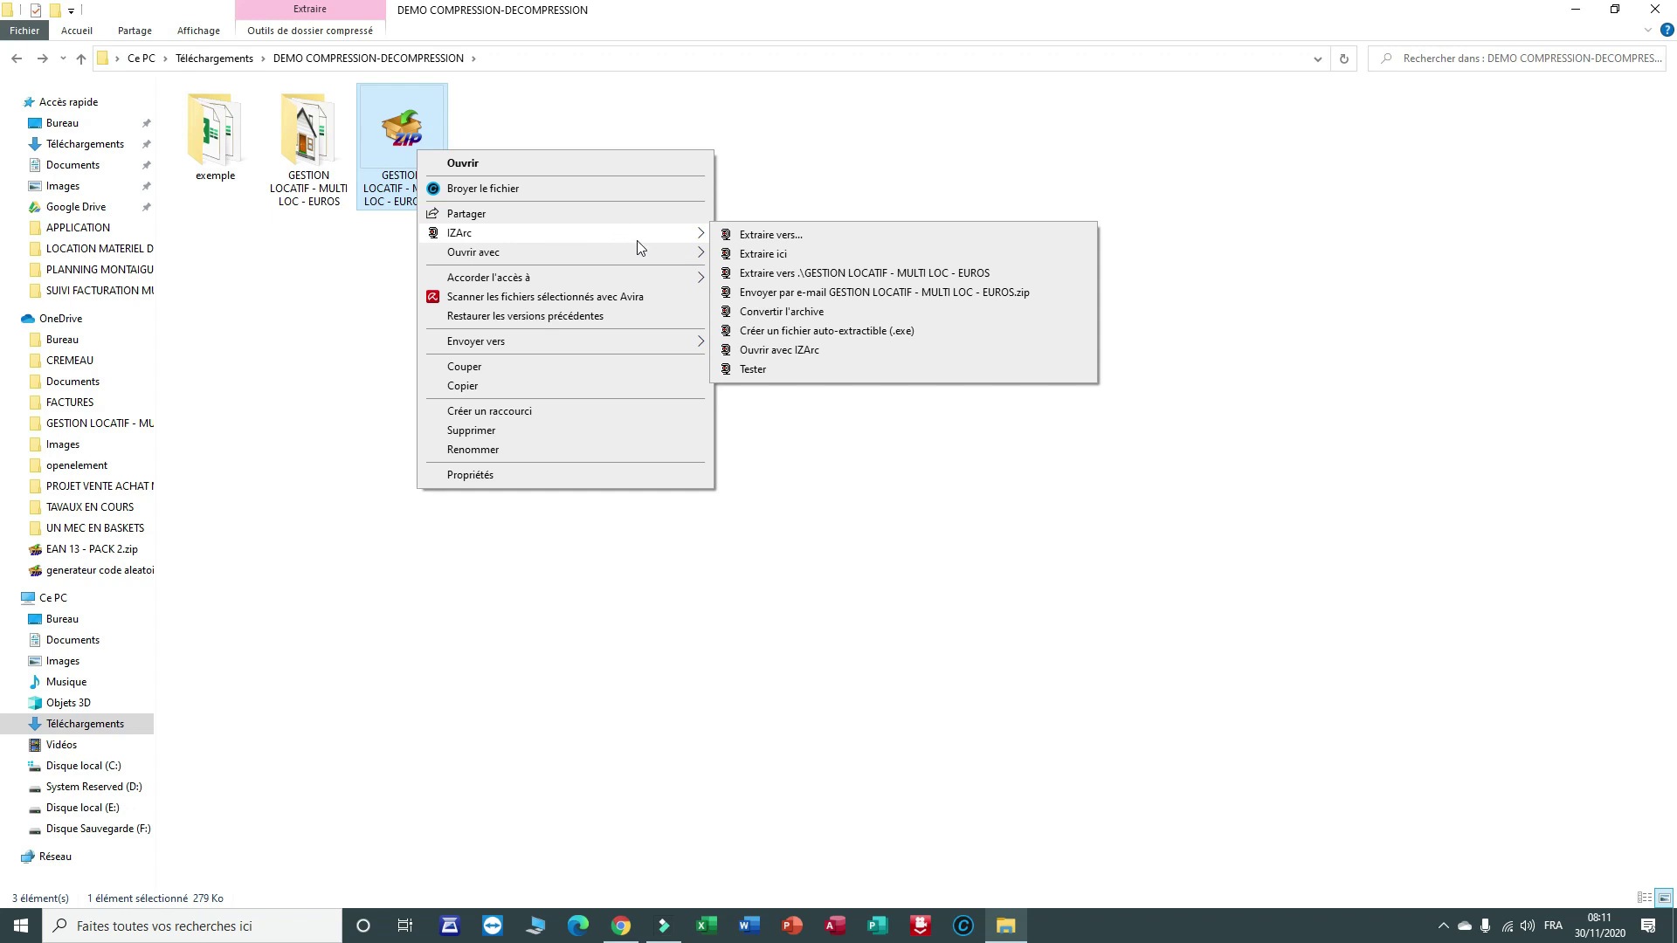
click(378, 344)
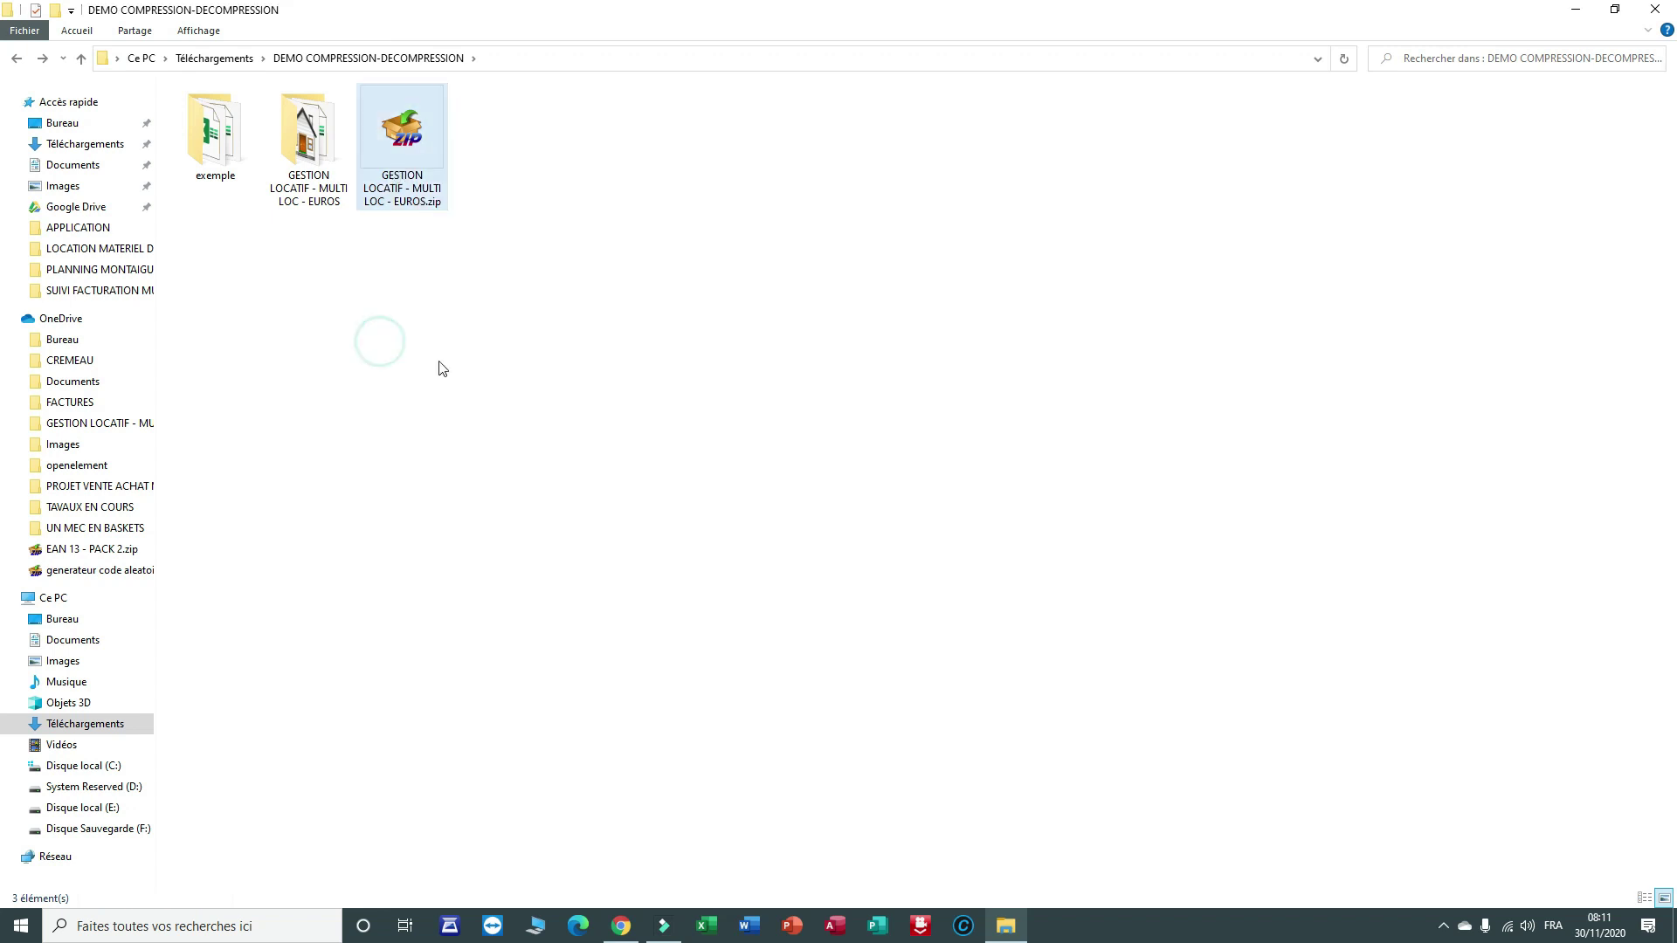
Switch to Chrome, examine the 01net list of compression and decompression programs, and return to File Explorer
click(622, 838)
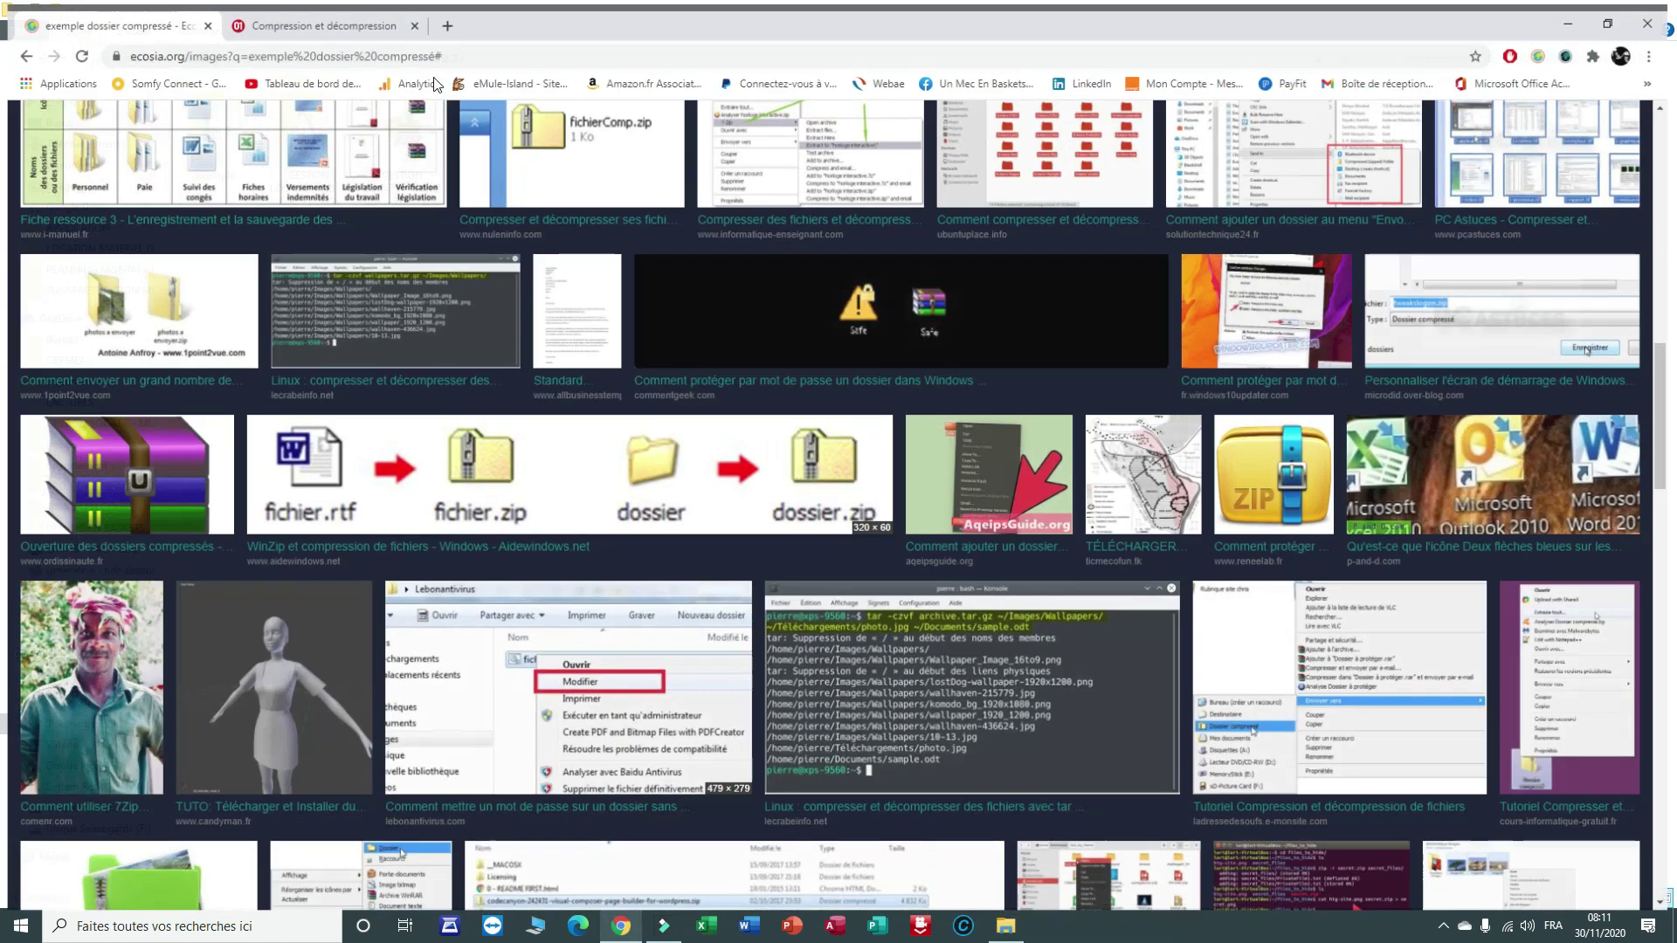
click(331, 10)
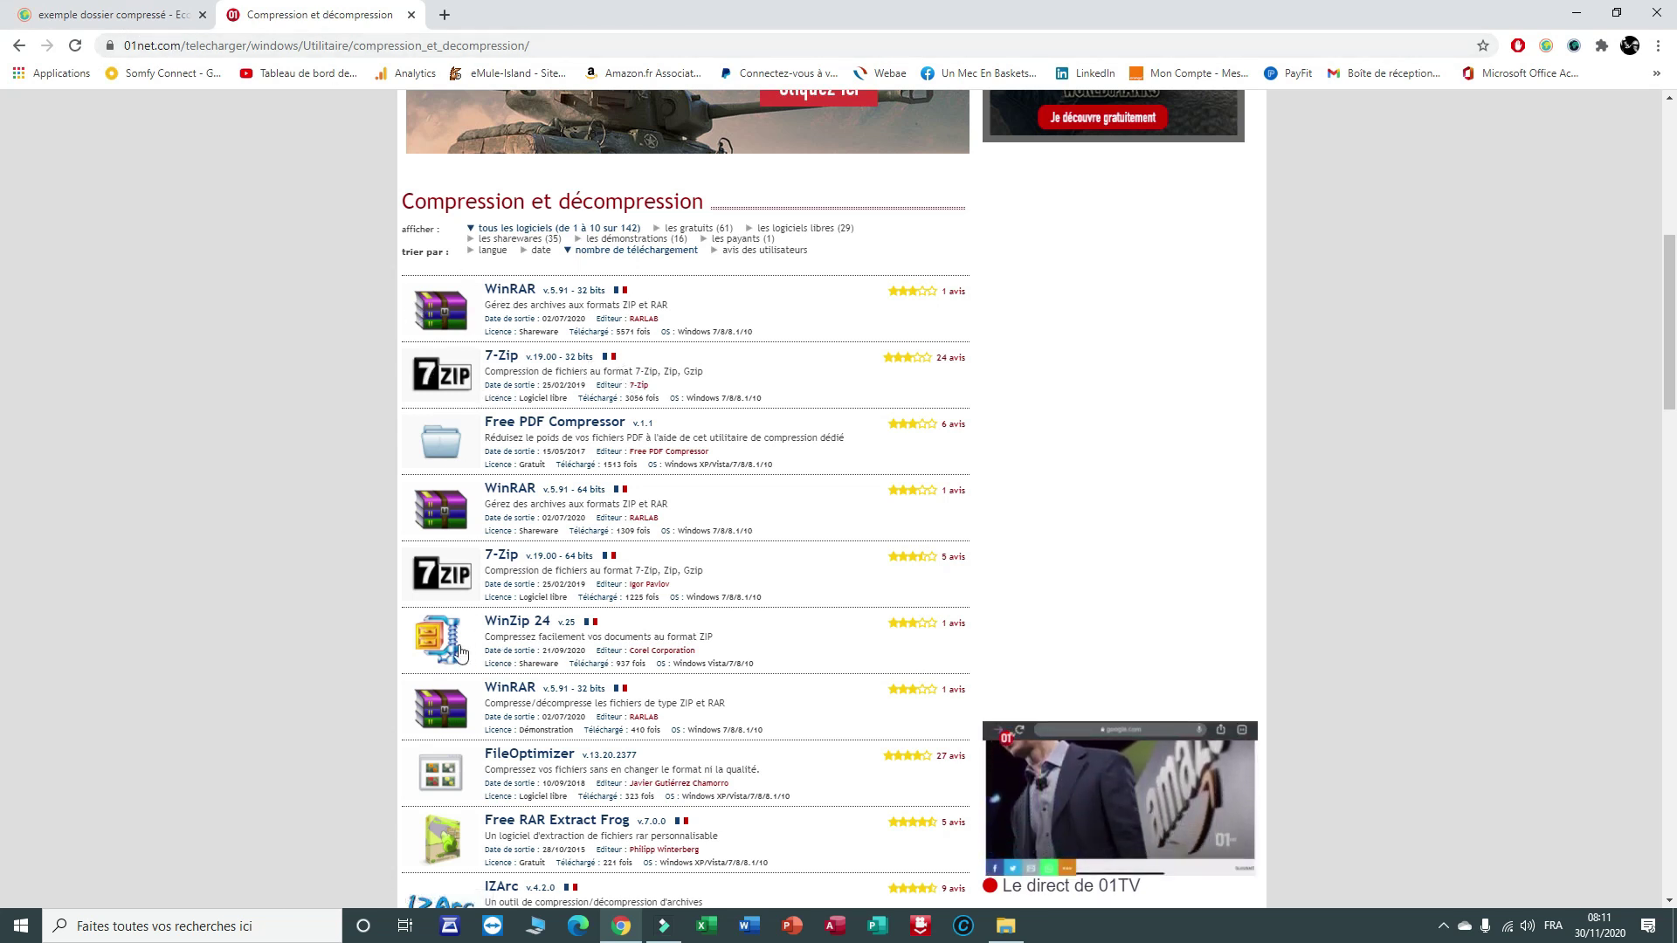
scroll(489, 756, down, 1)
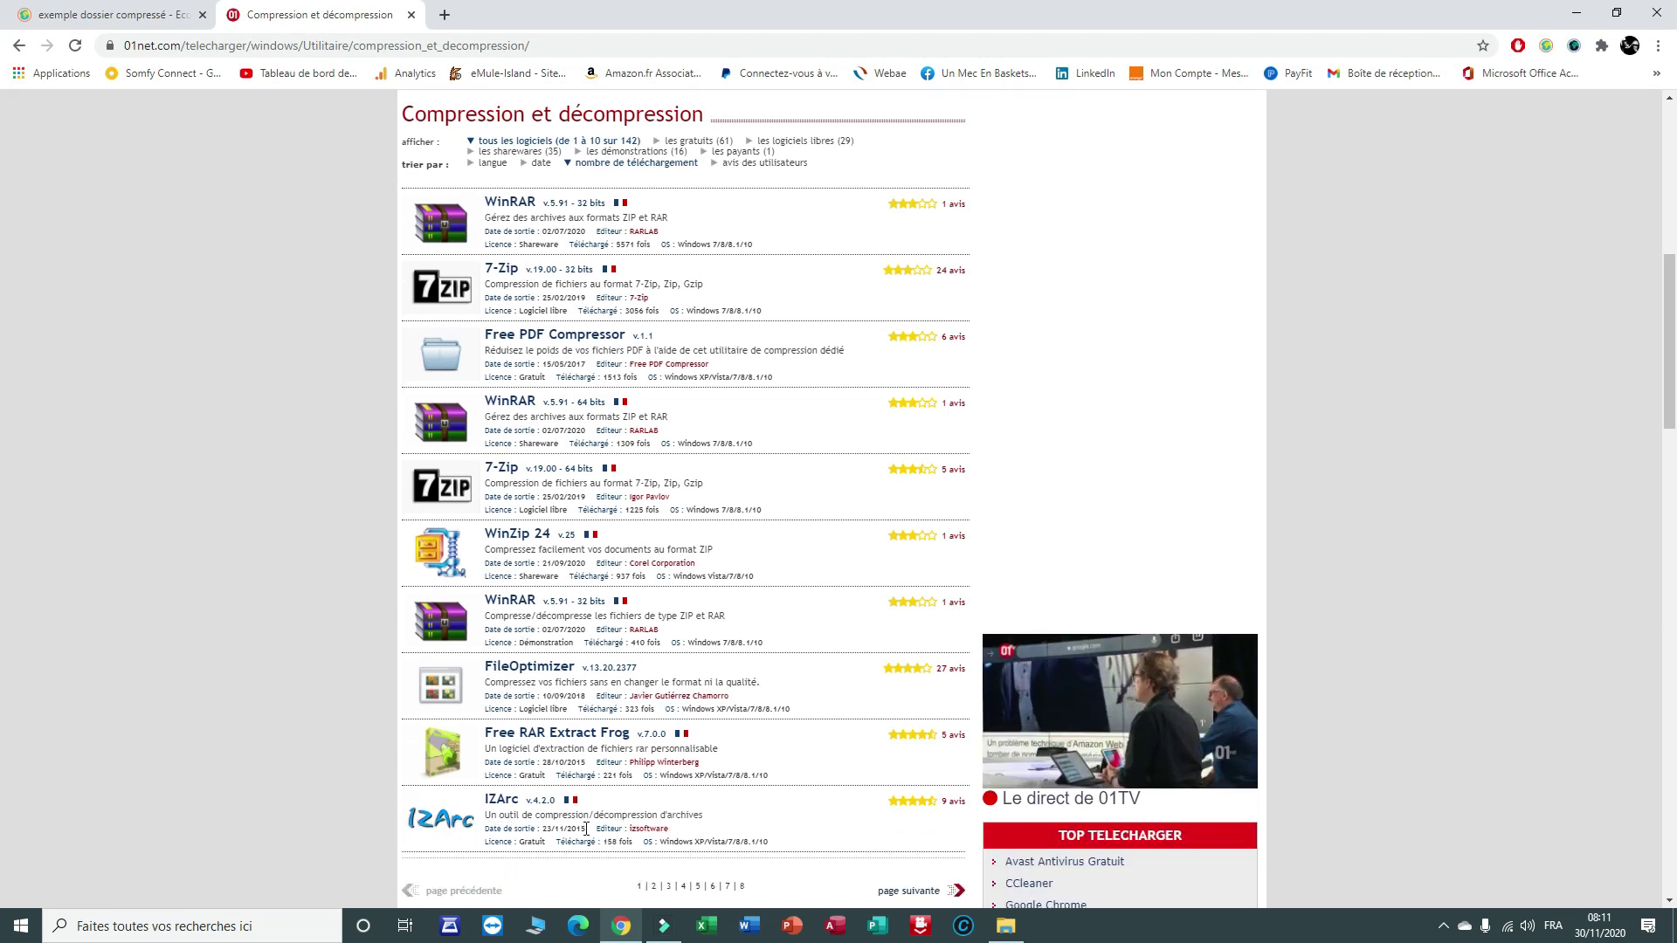
scroll(544, 845, down, 2)
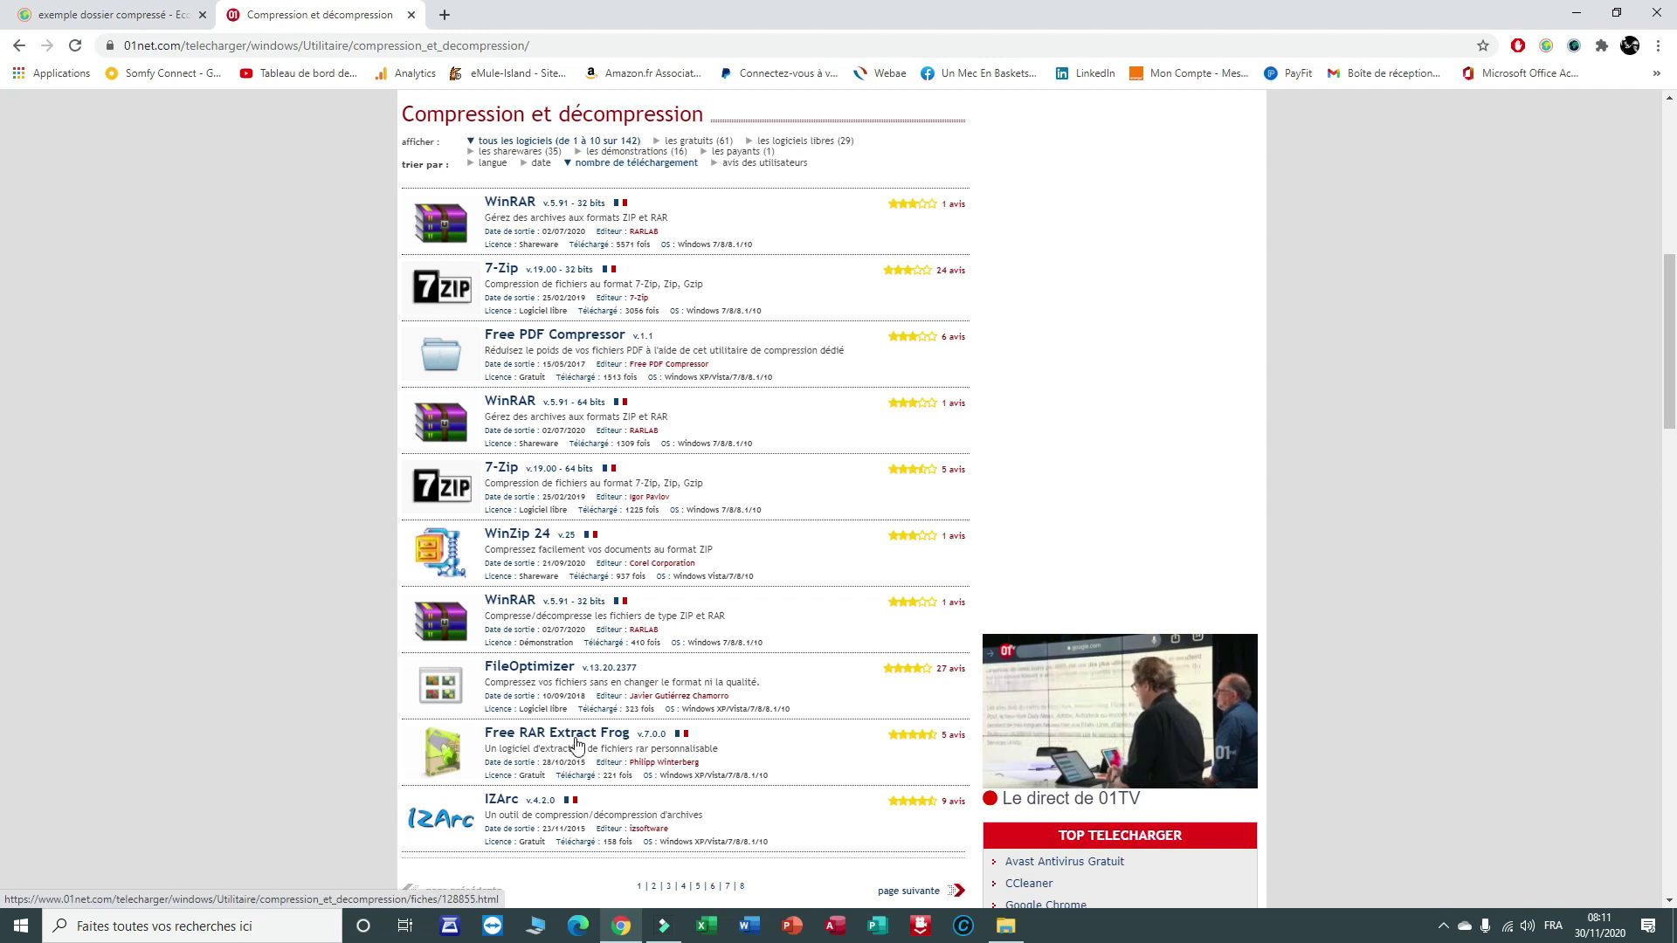
scroll(563, 376, up, 1)
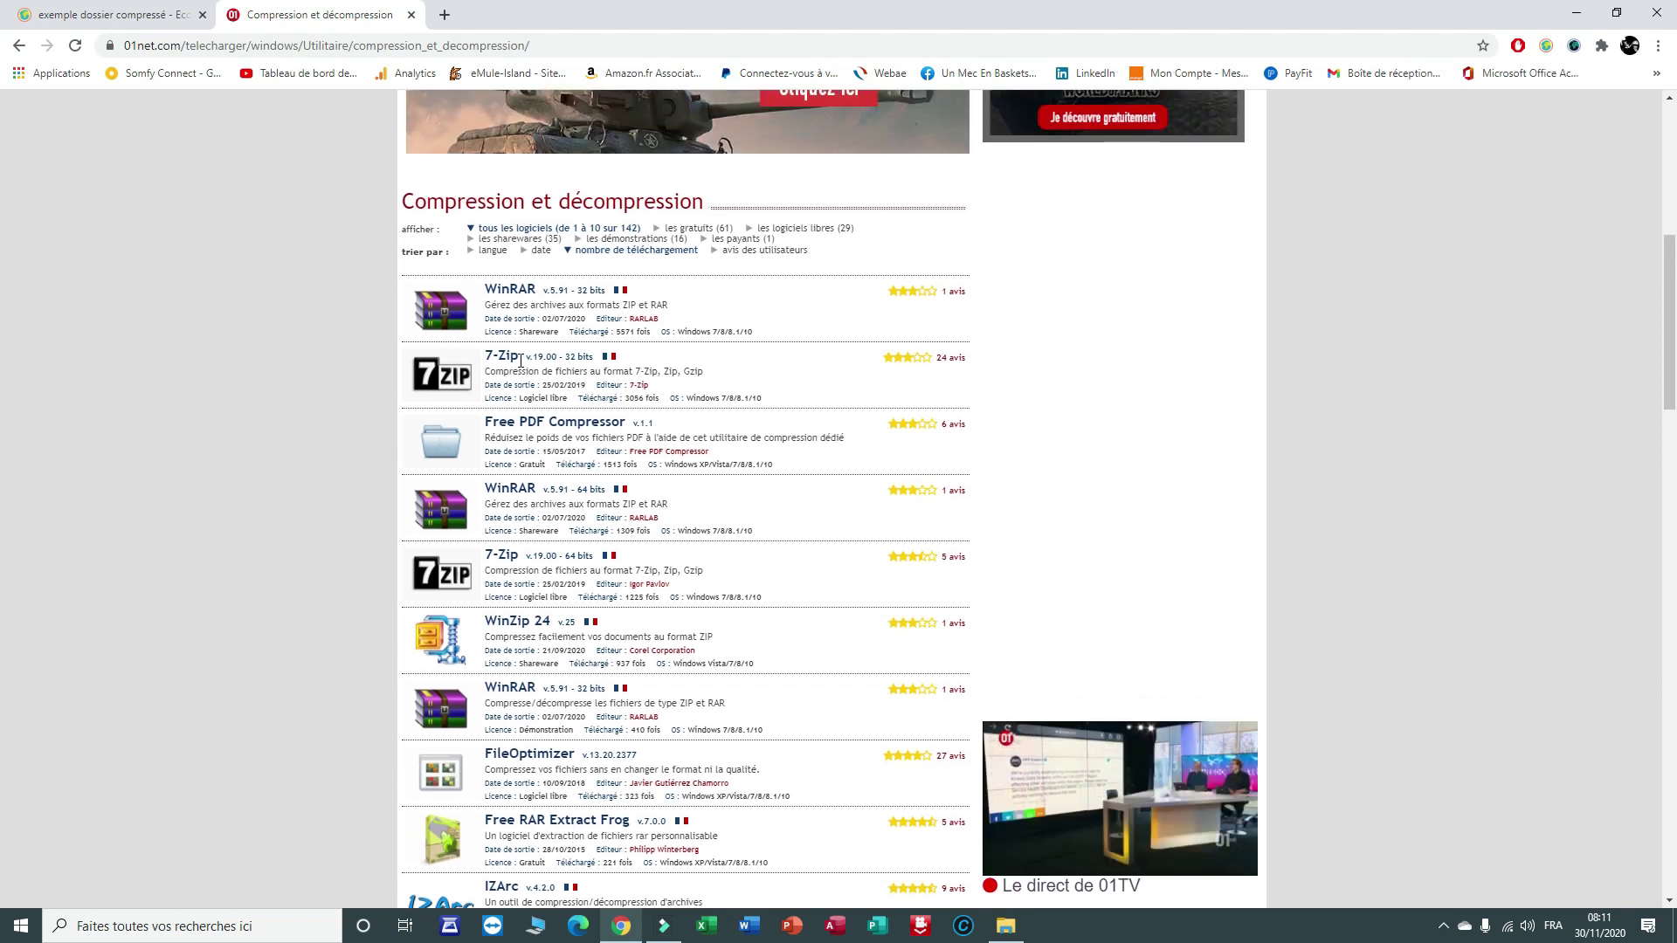
click(1592, 11)
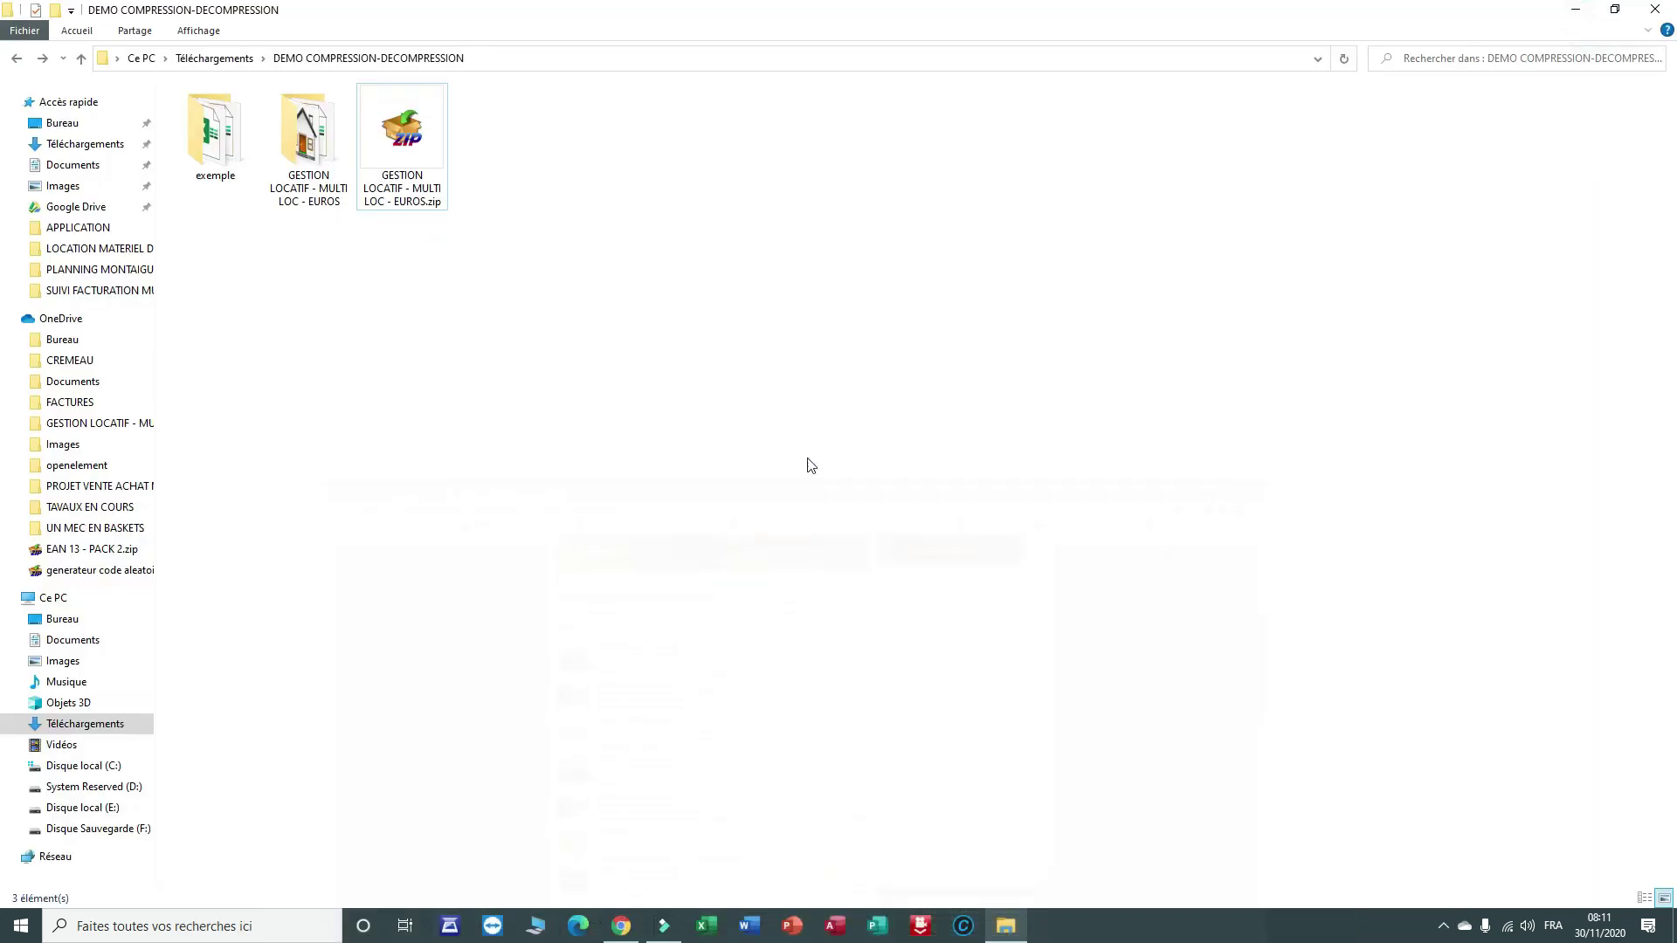
Show the zip archive's IZArc extraction options once more and dismiss them
click(402, 142)
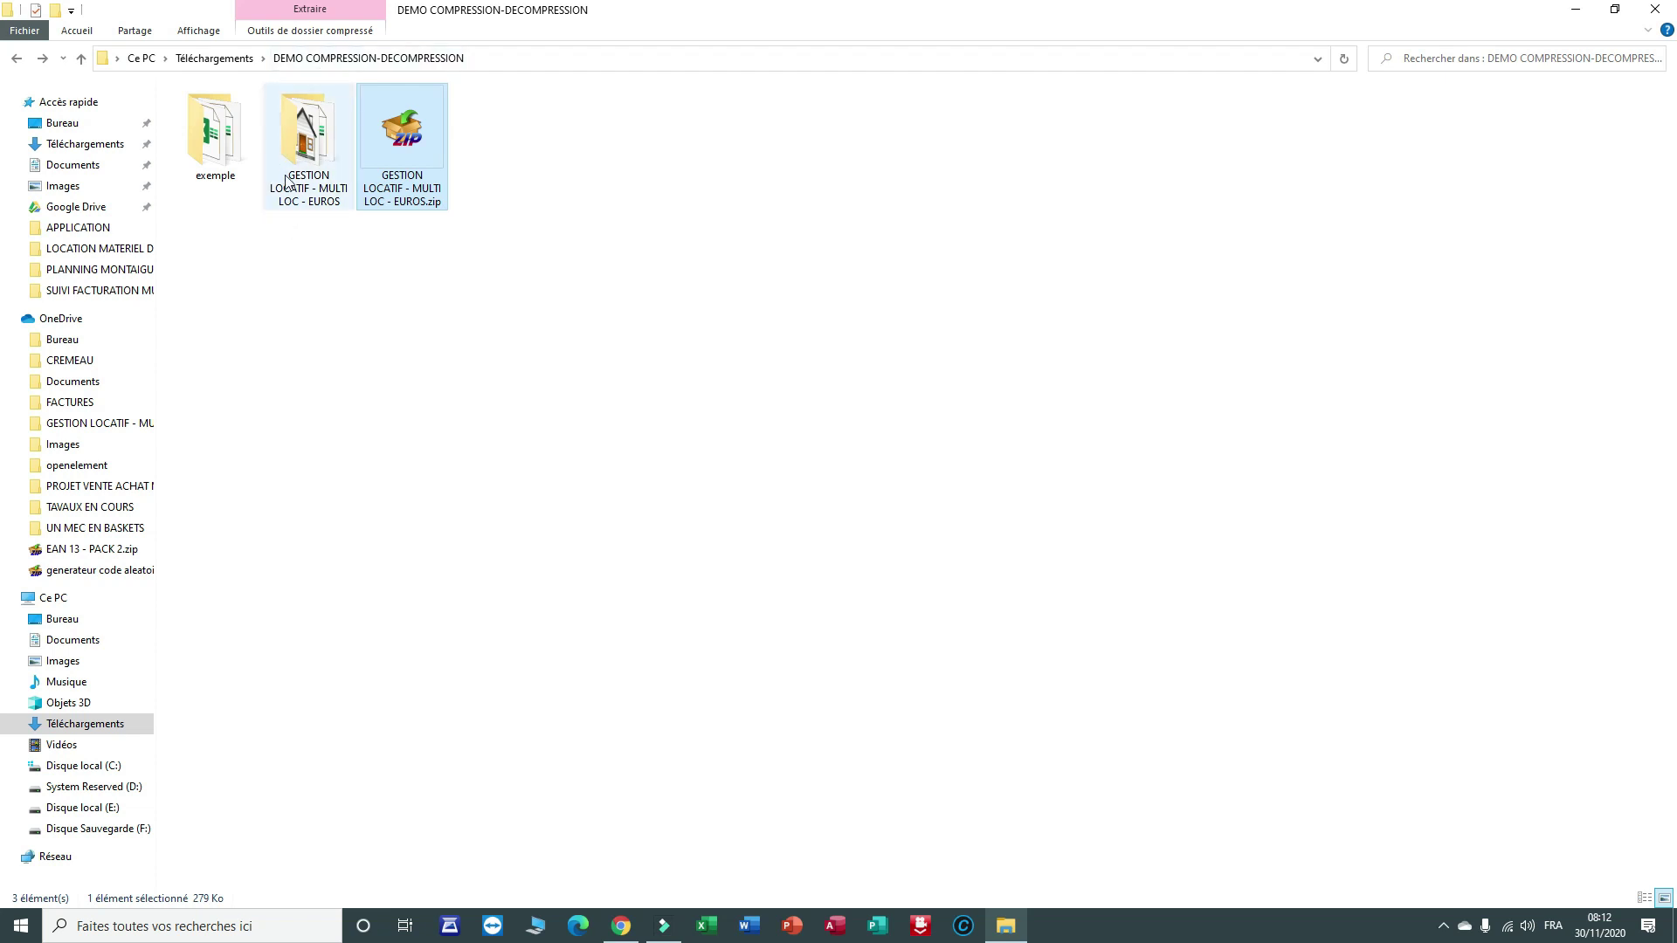
right_click(407, 148)
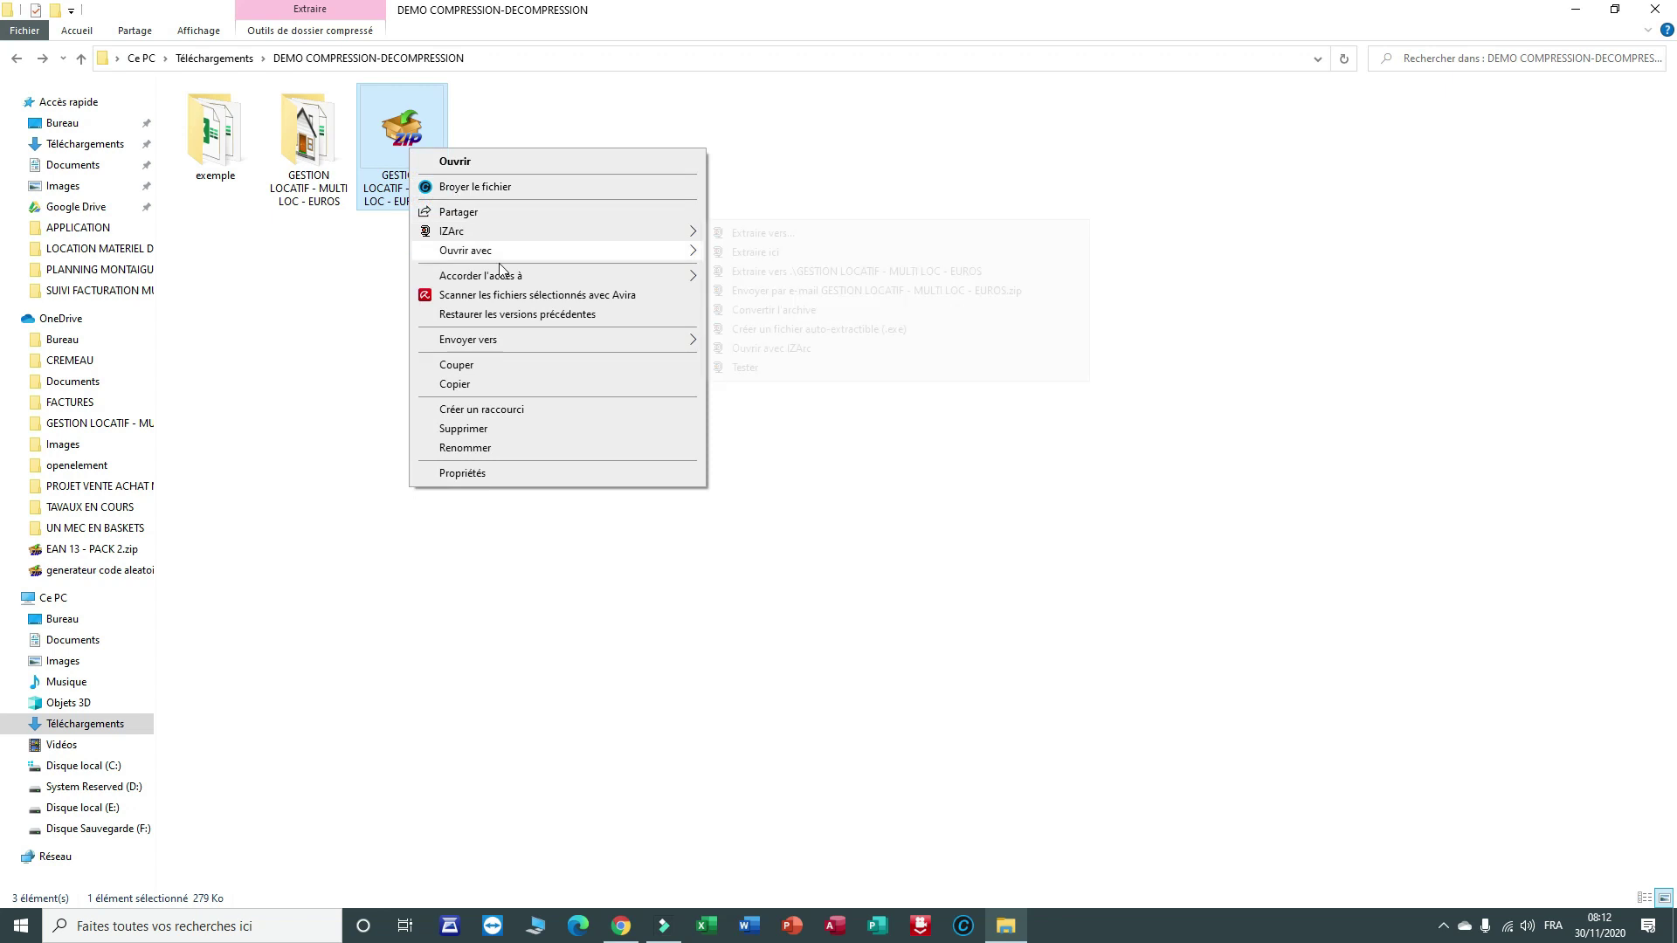
click(809, 253)
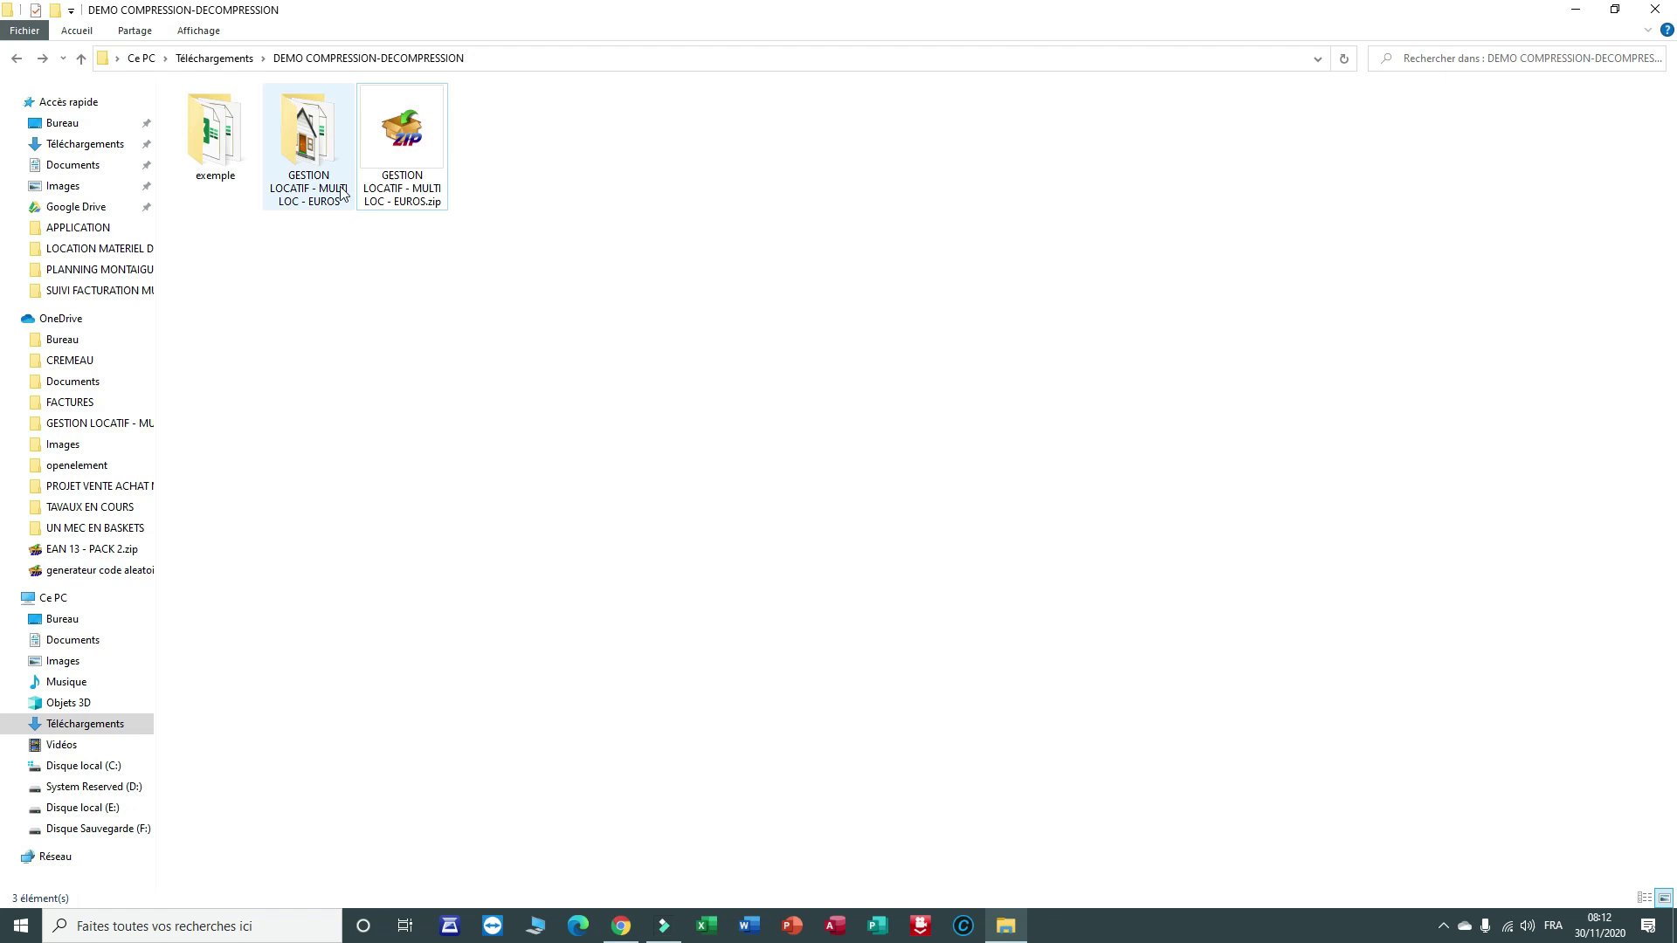
Compare the size properties of the extracted GESTION LOCATIF - MULTI LOC - EUROS folder with those of its zip archive
click(330, 161)
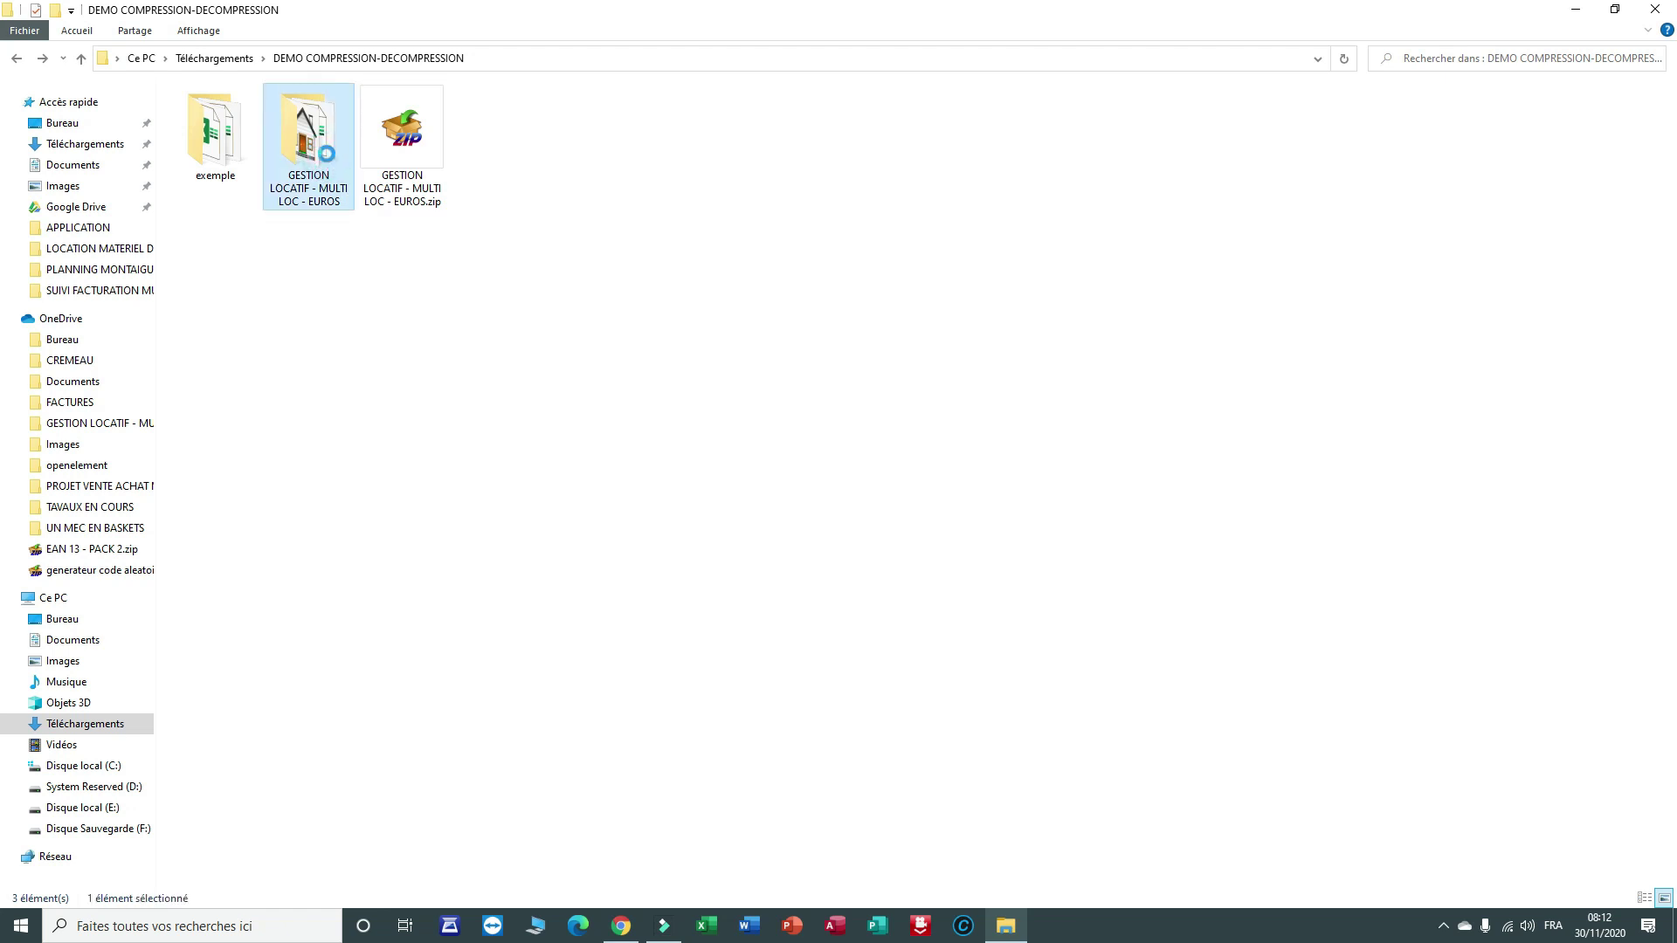
right_click(330, 157)
click(380, 557)
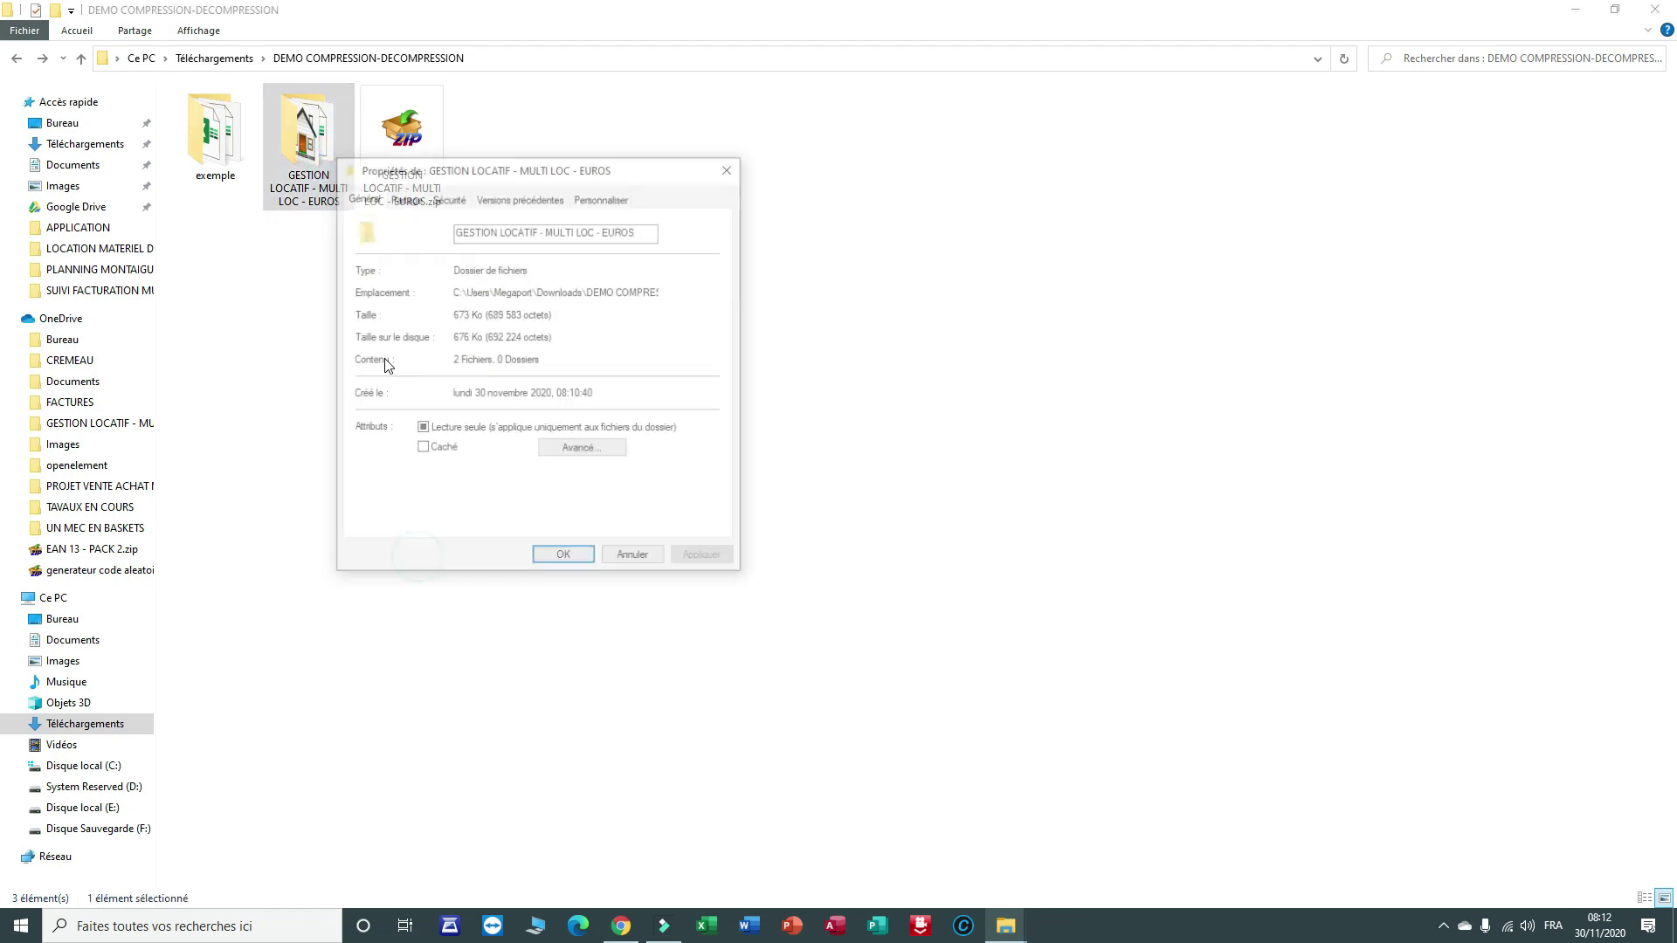
click(614, 559)
right_click(413, 122)
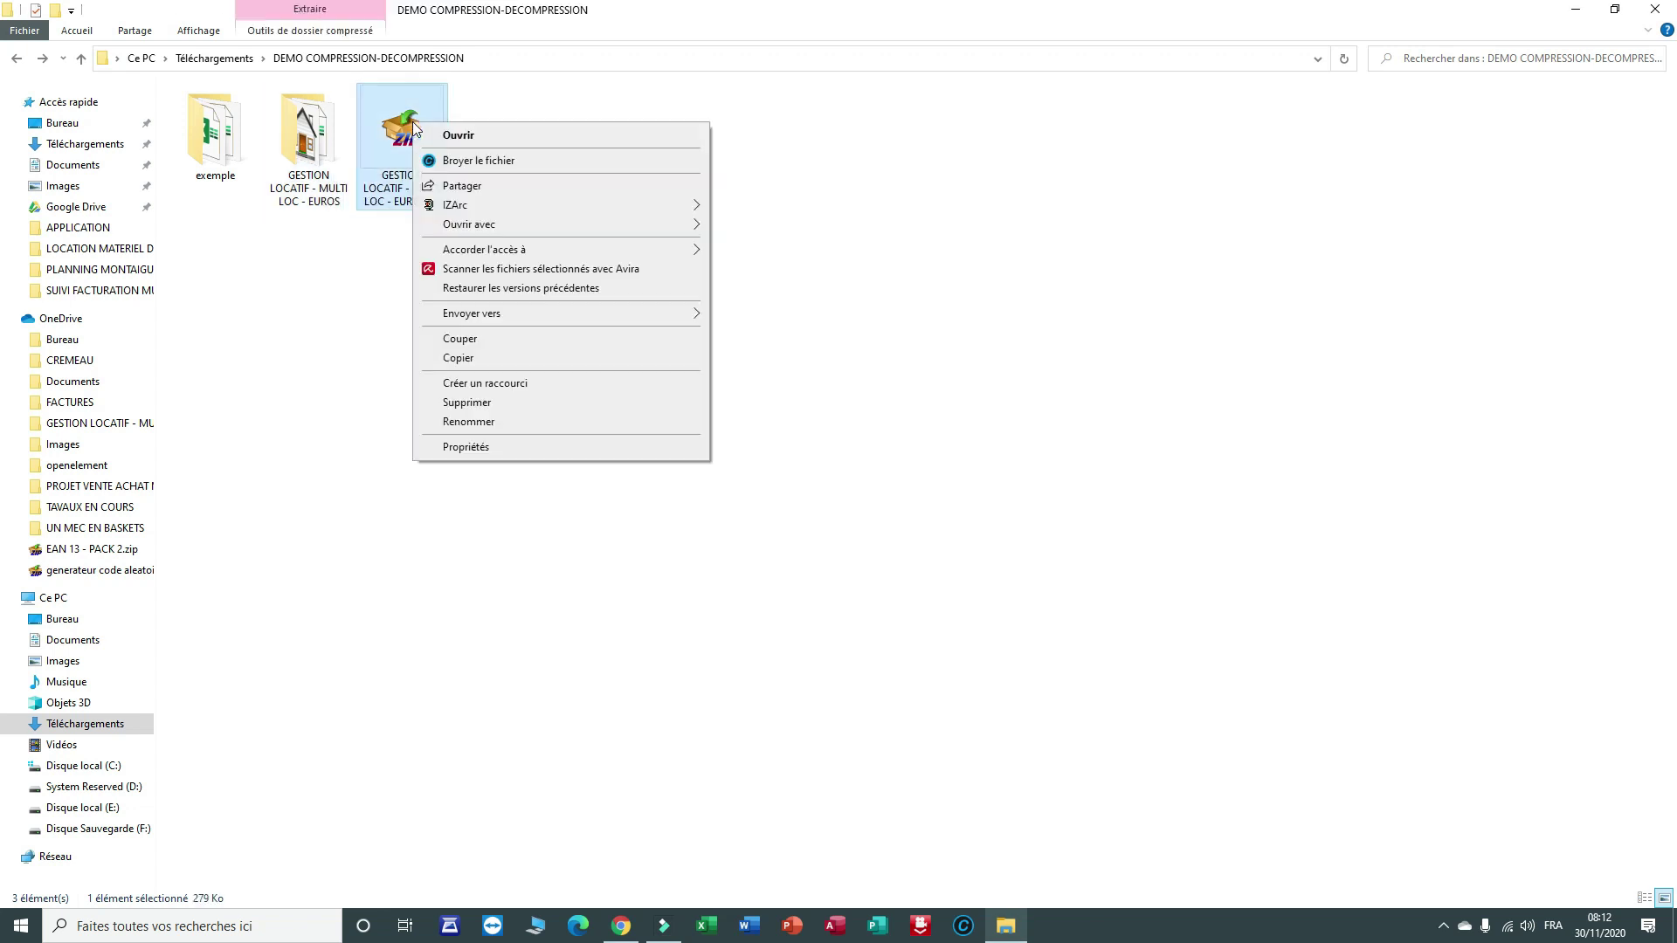
click(540, 447)
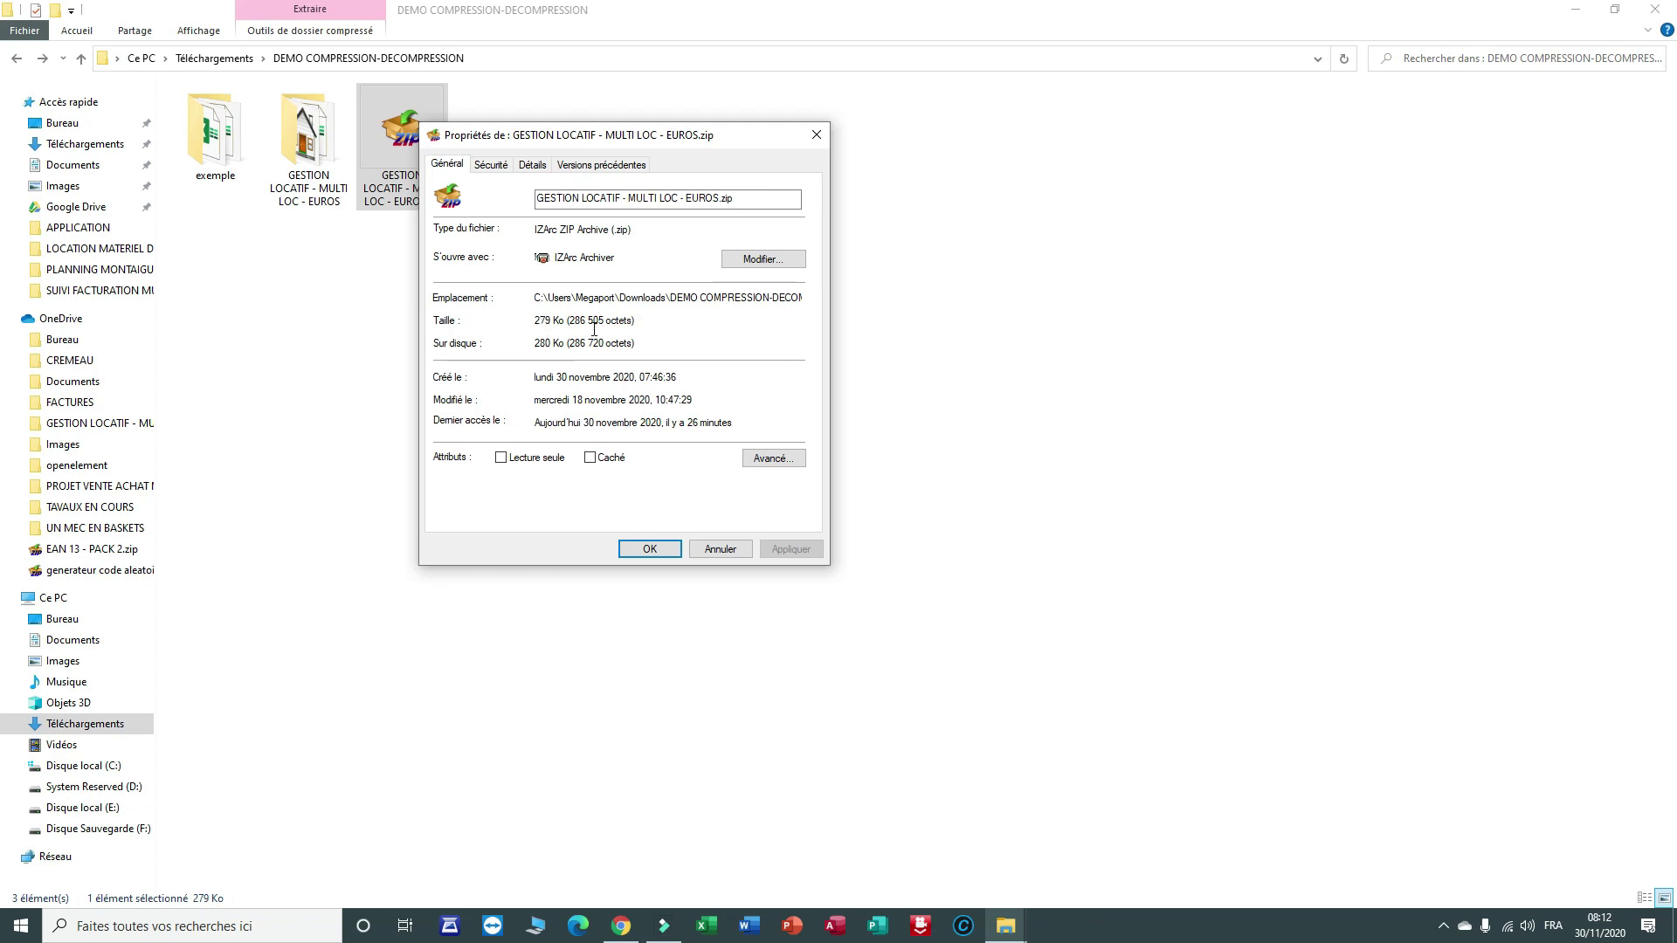
click(738, 556)
click(745, 558)
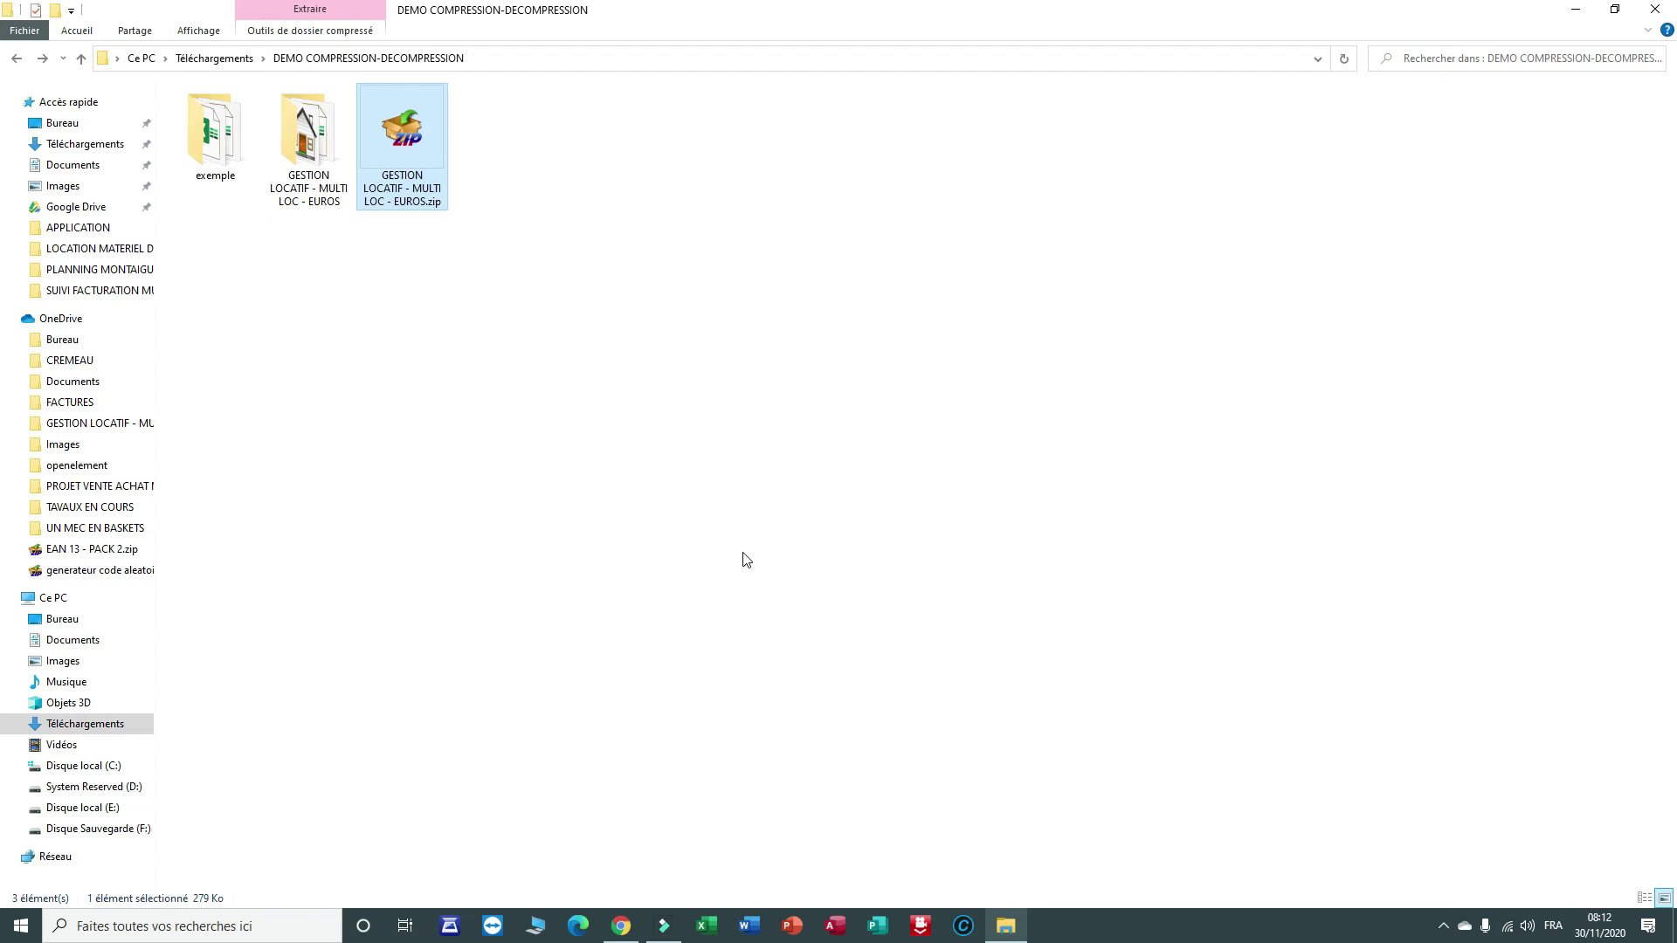
Check the exemple folder's size and file count in its properties, leaving the settings as they are
click(207, 138)
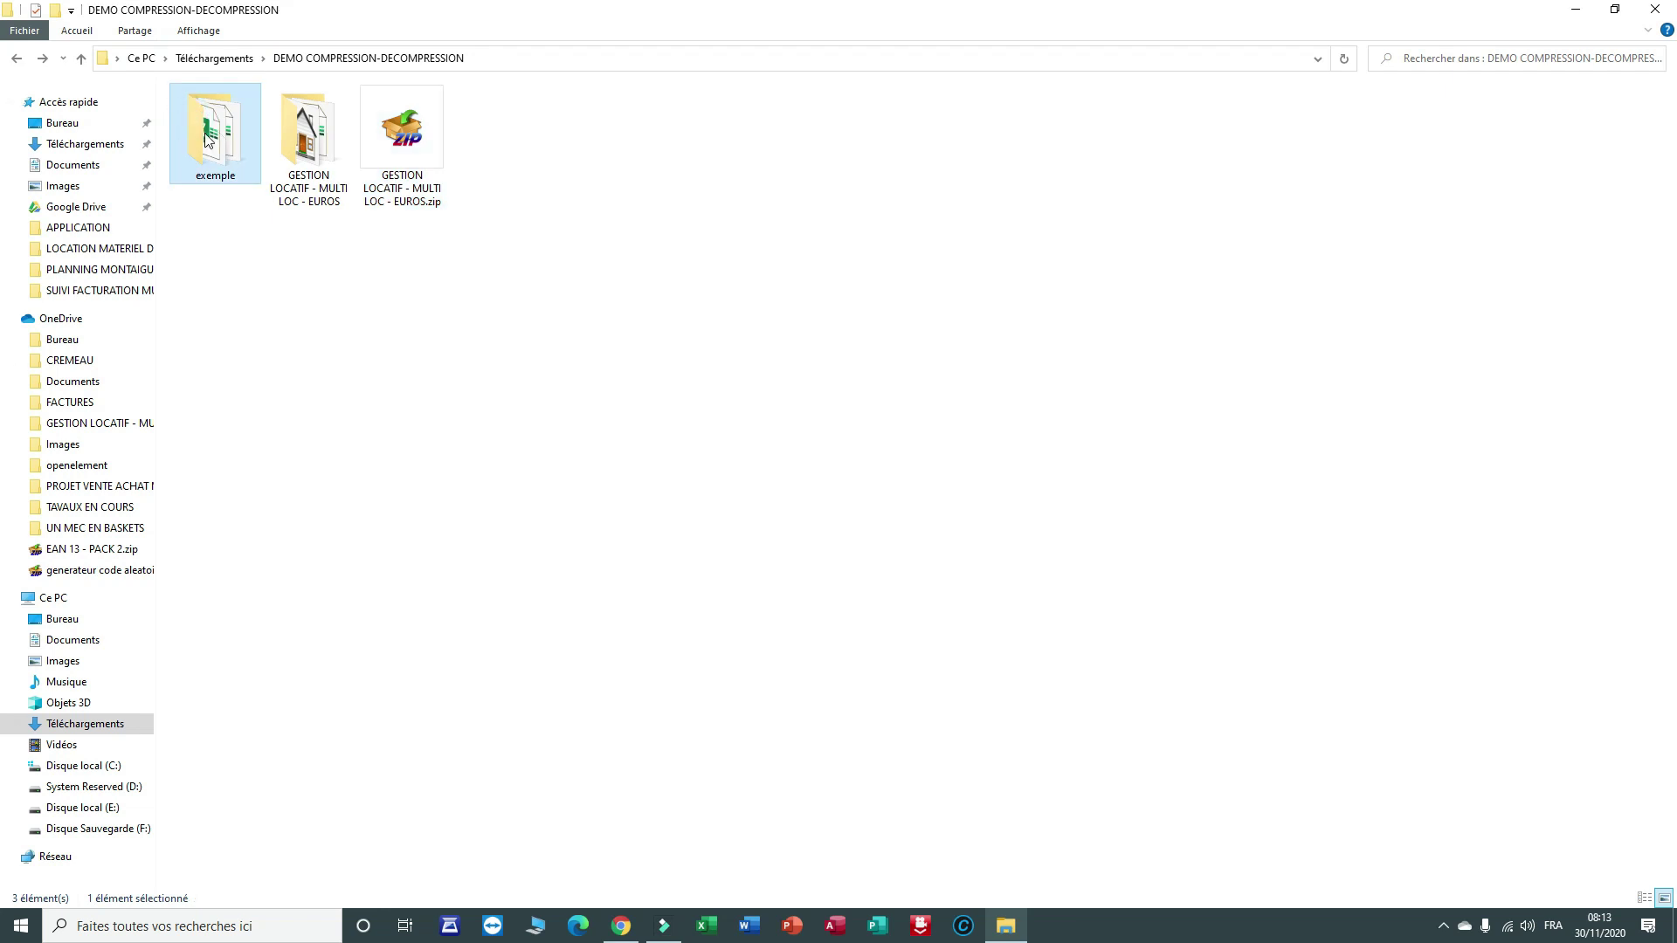
right_click(206, 134)
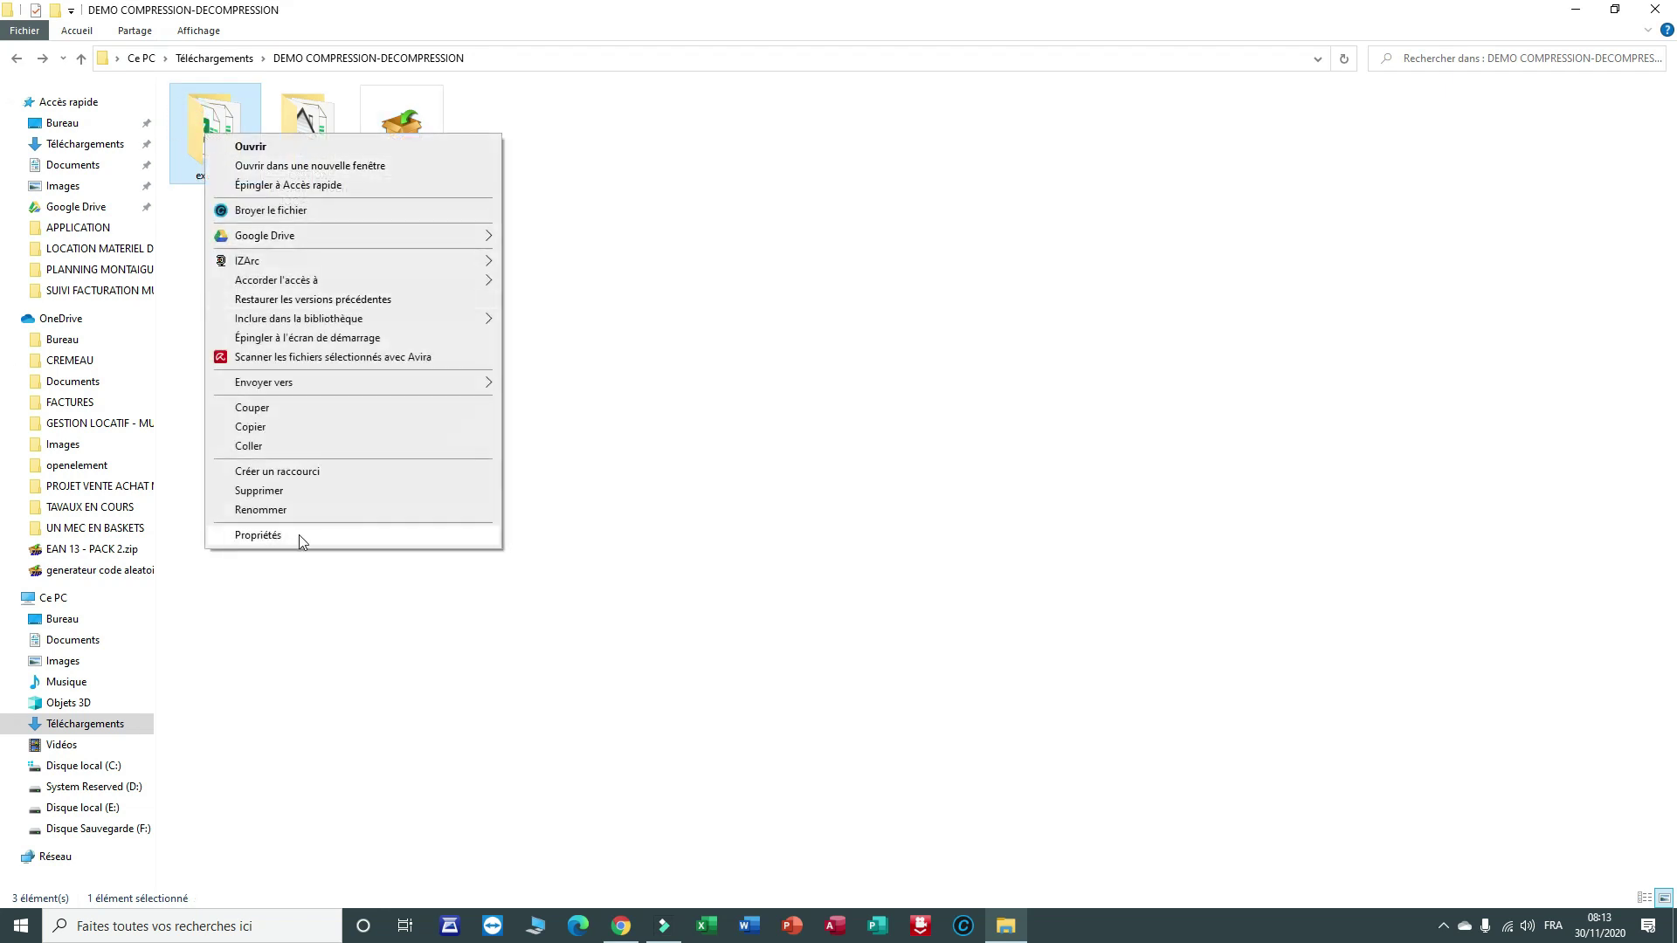
click(262, 536)
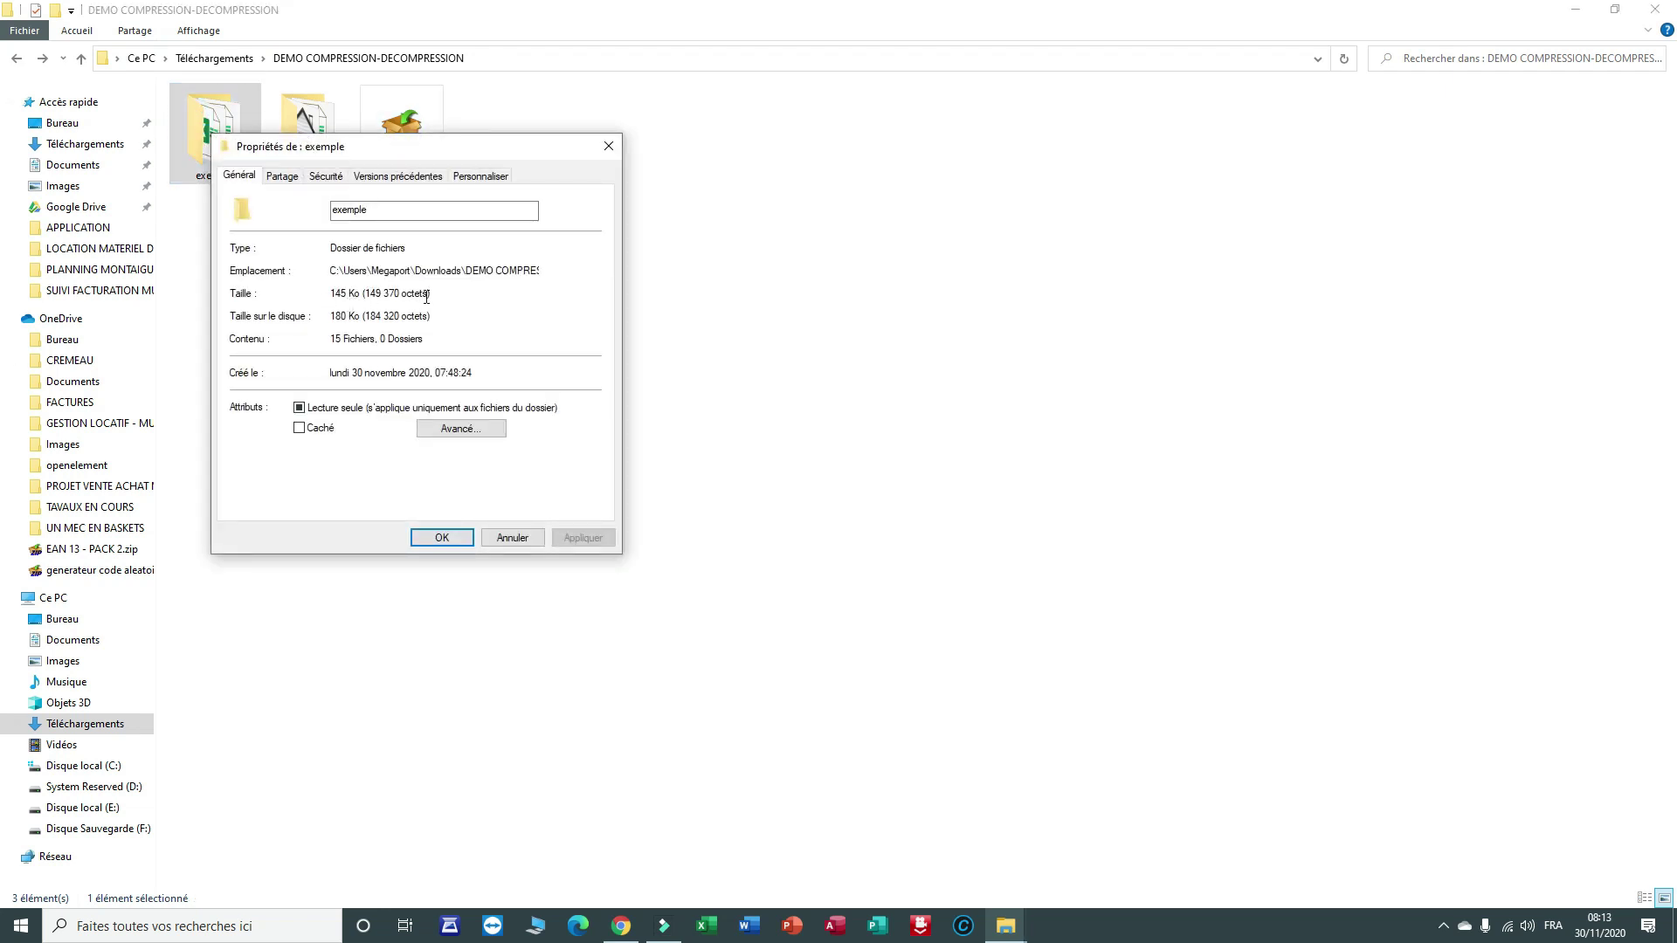
click(442, 537)
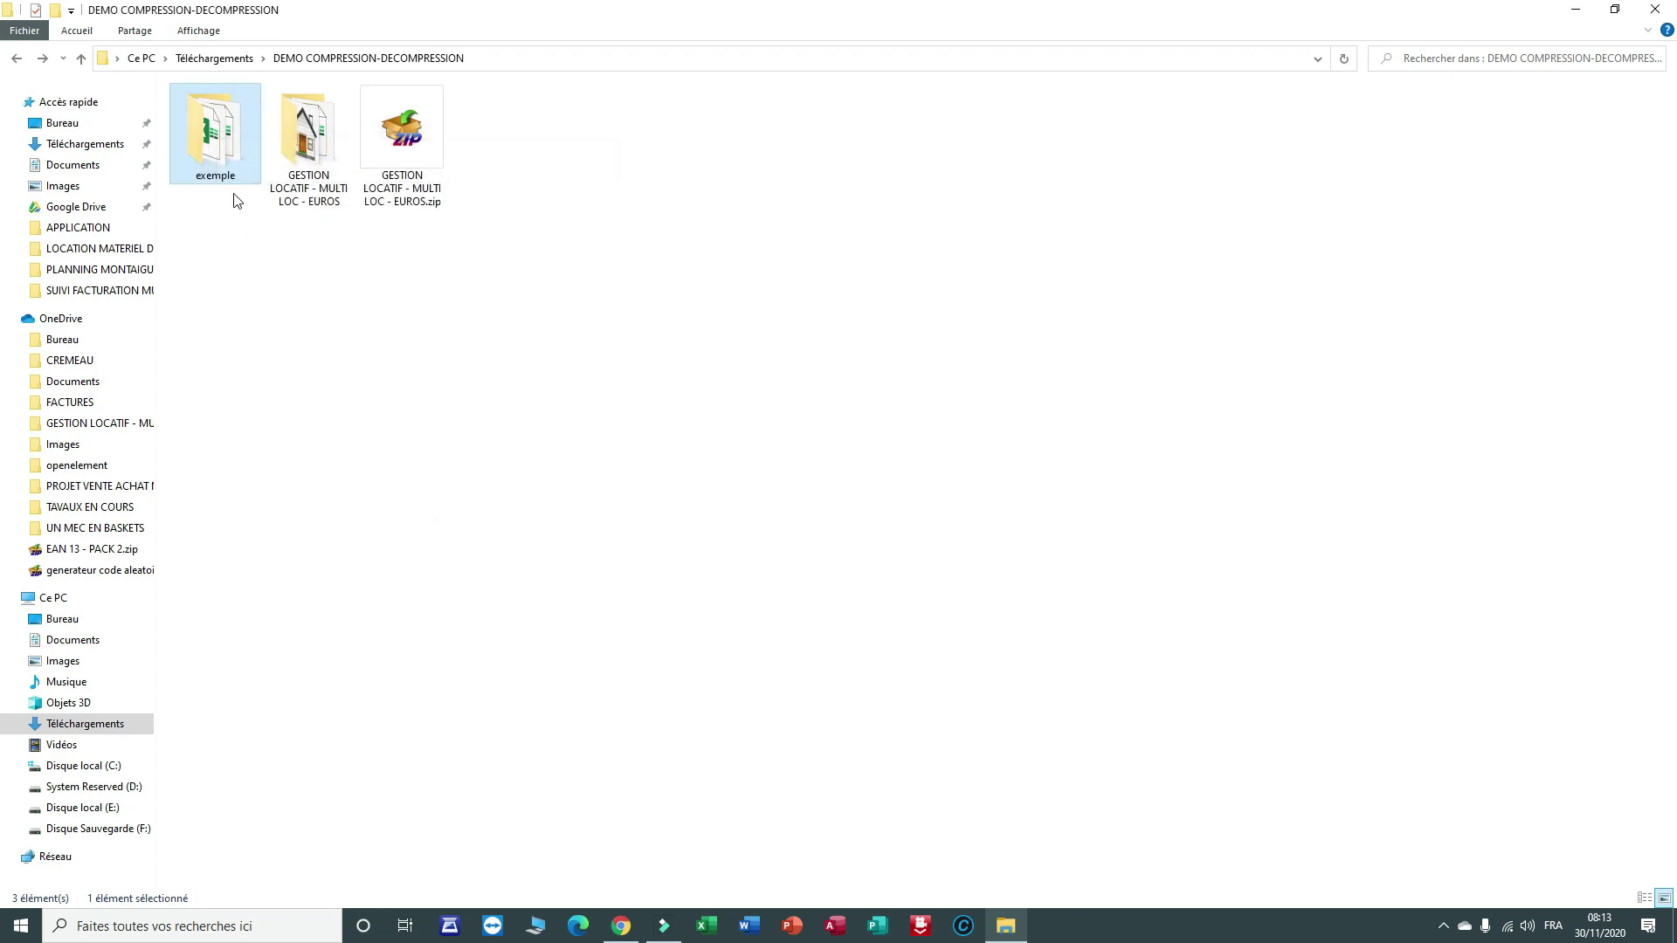
Compress the exemple folder with IZArc into exemple.zip in the same directory
right_click(233, 152)
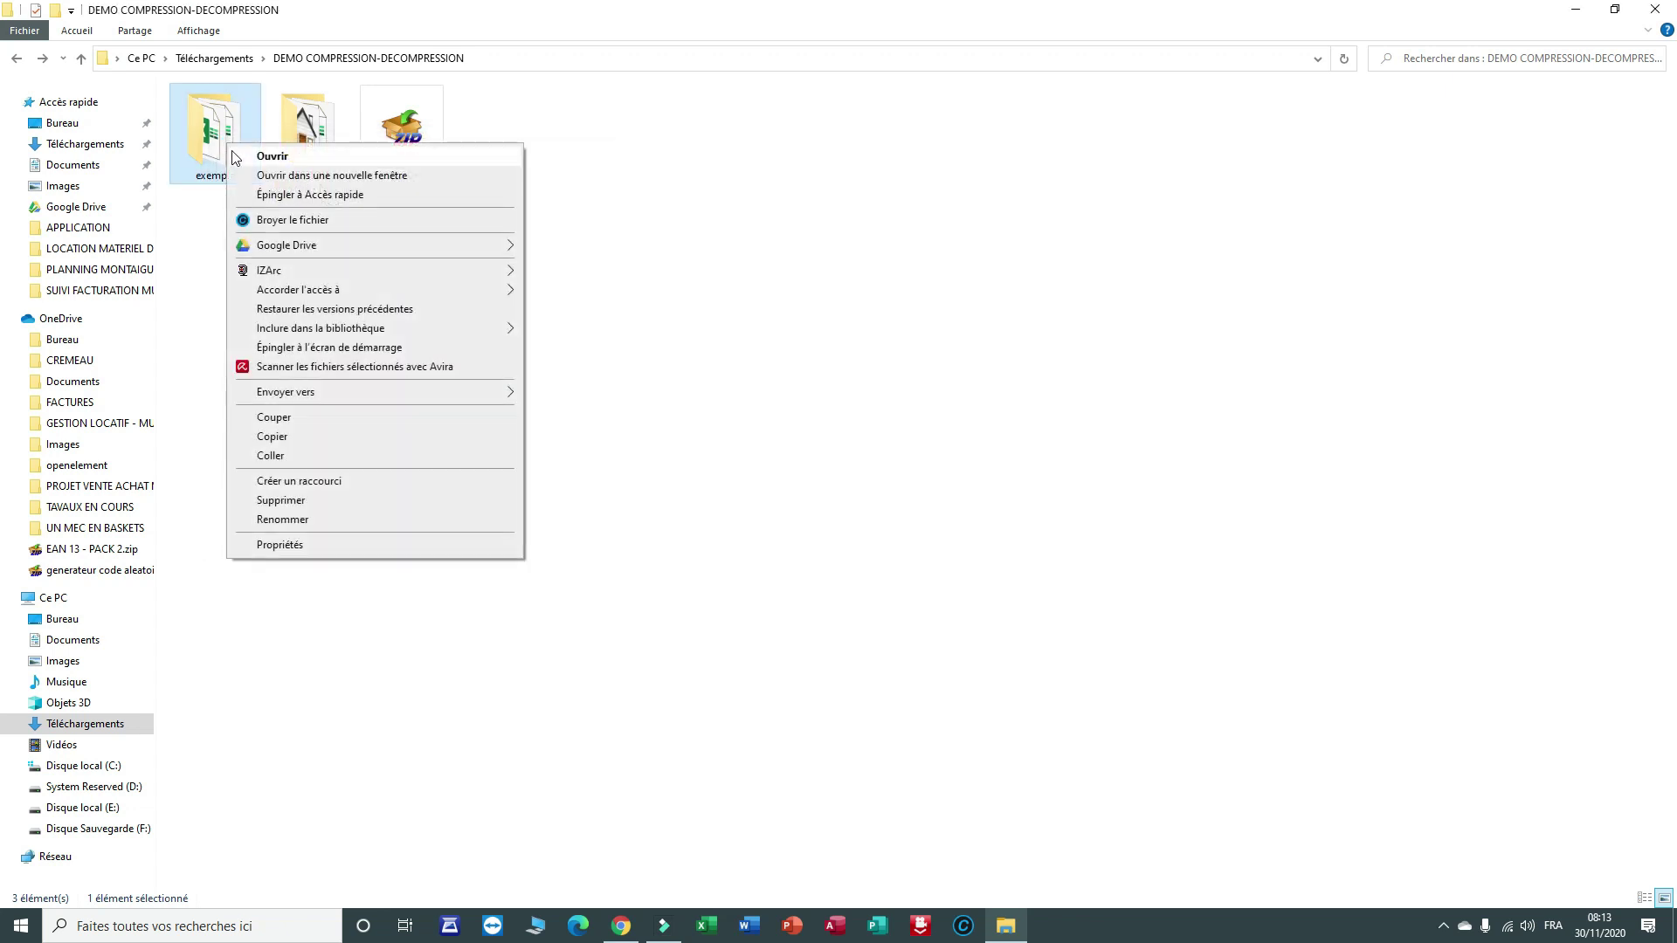
mouse_move(318, 272)
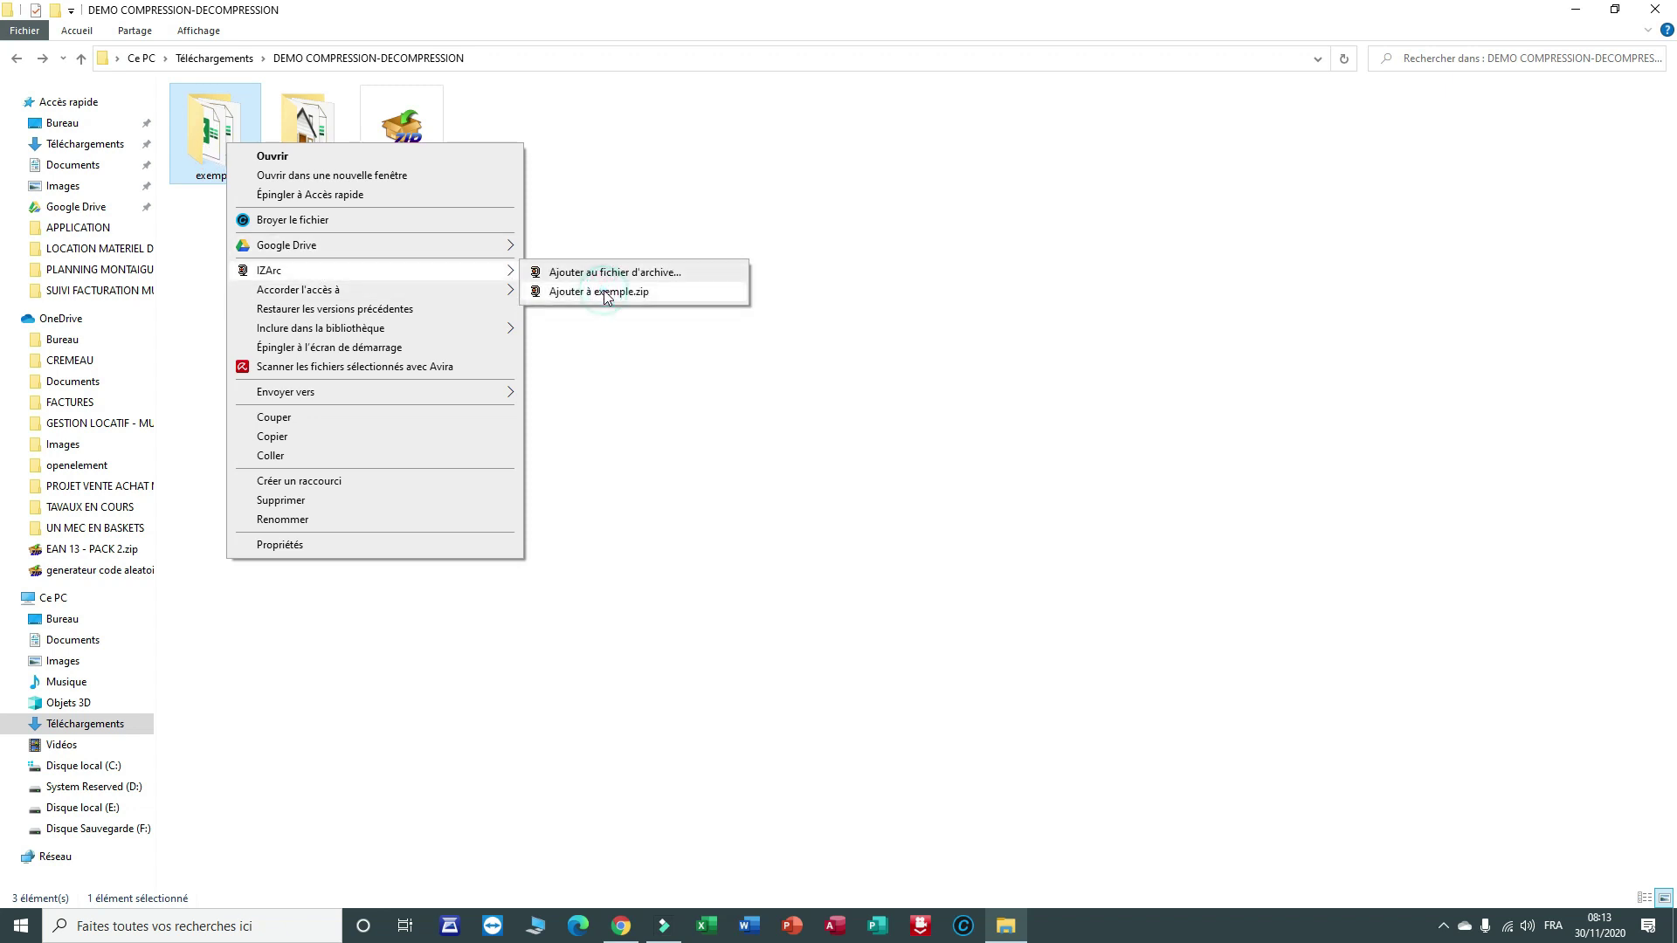
click(606, 293)
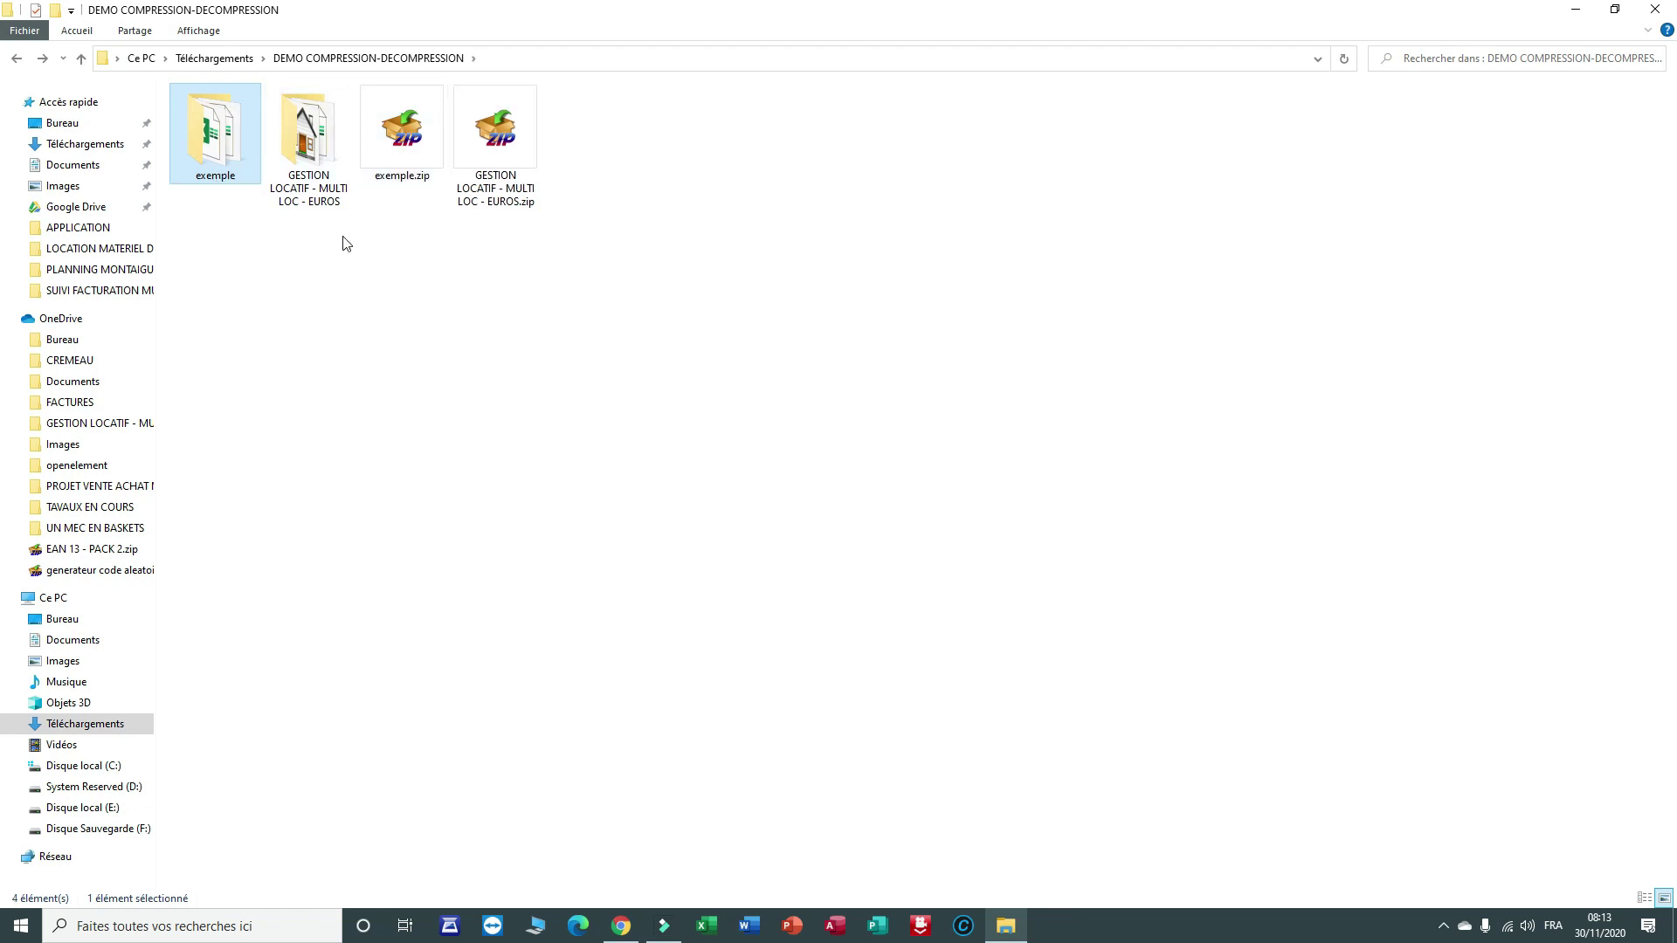
Compare the size properties of the exemple folder with those of exemple.zip
key(shift+F10)
click(299, 556)
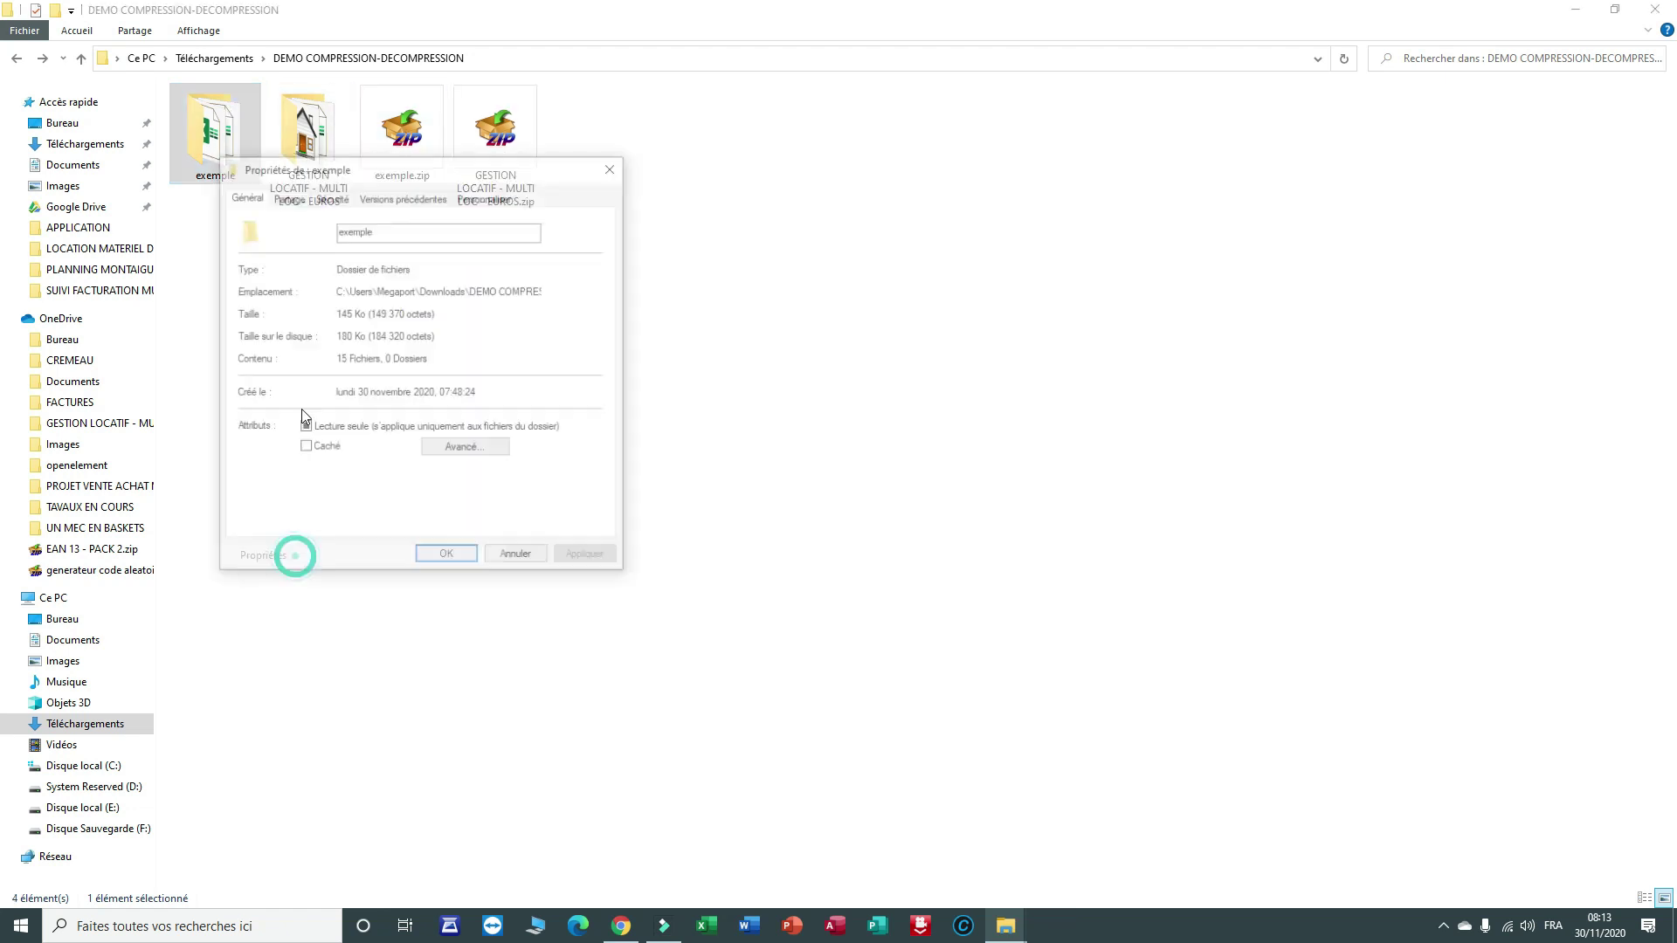
click(441, 559)
right_click(401, 133)
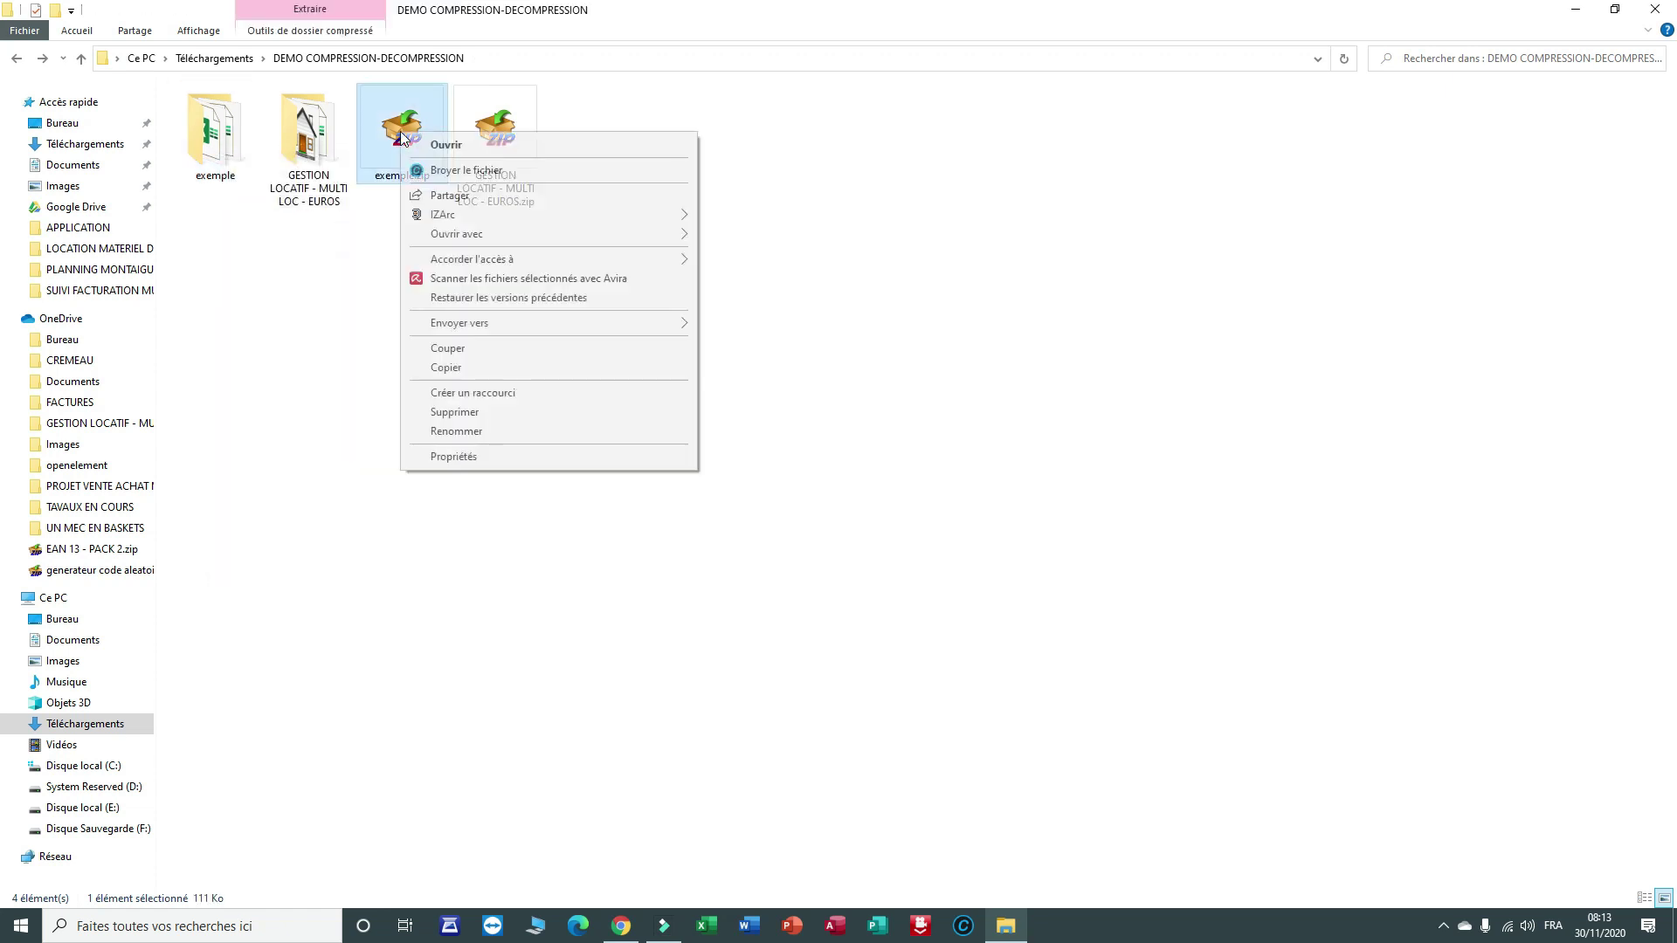
click(471, 460)
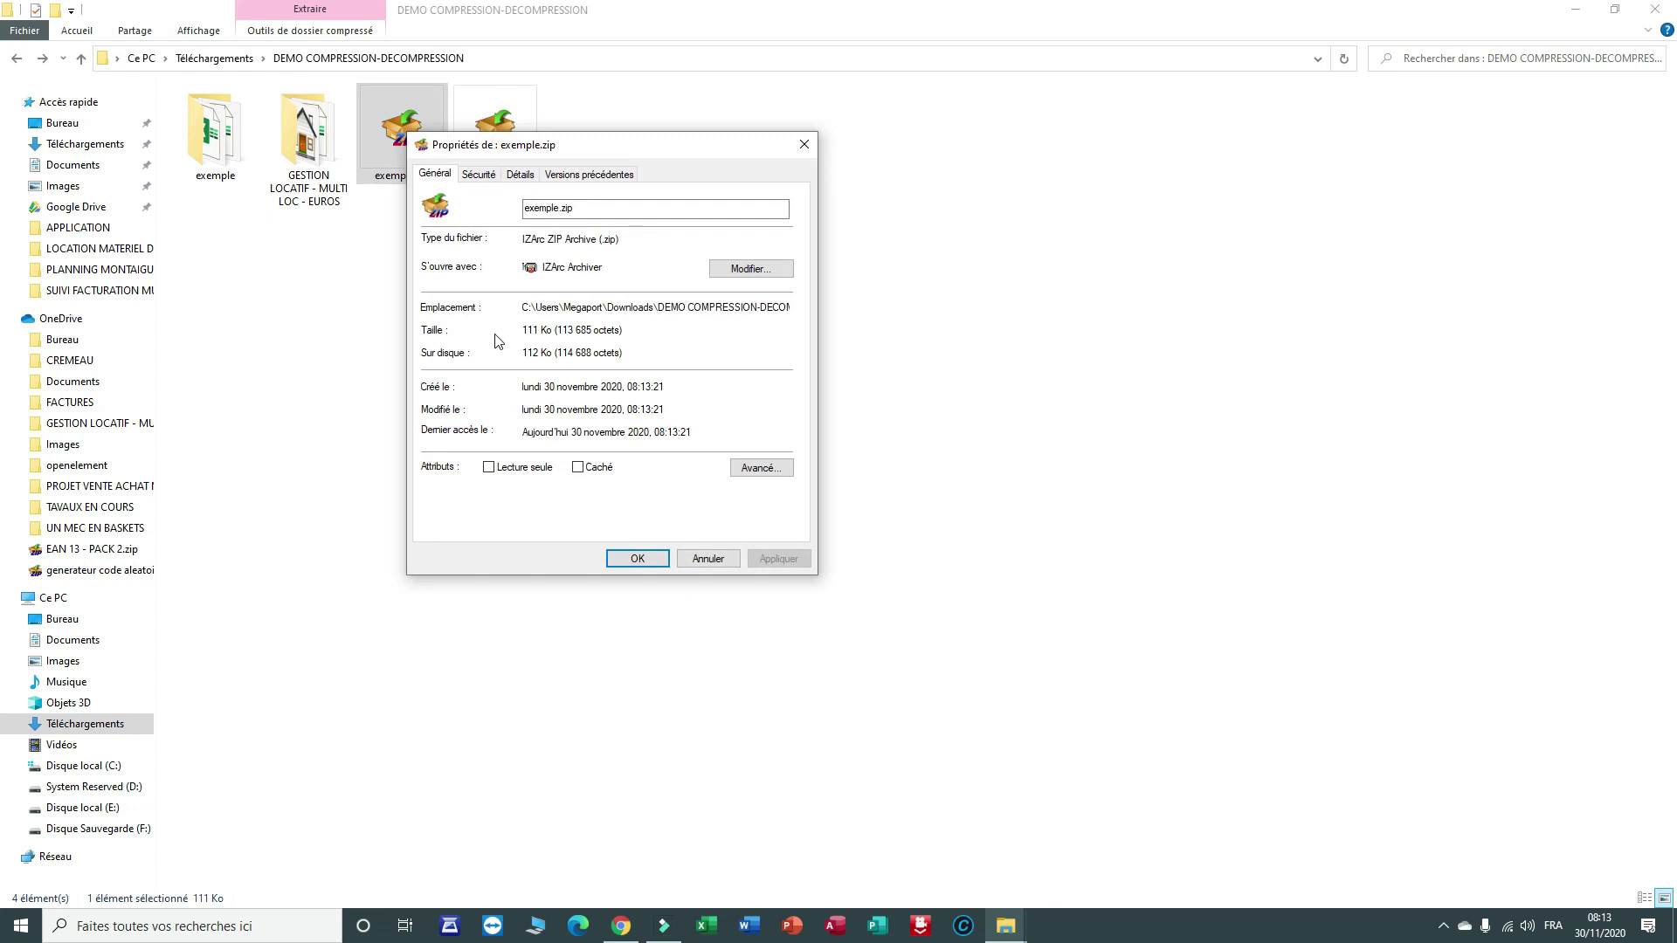
click(631, 559)
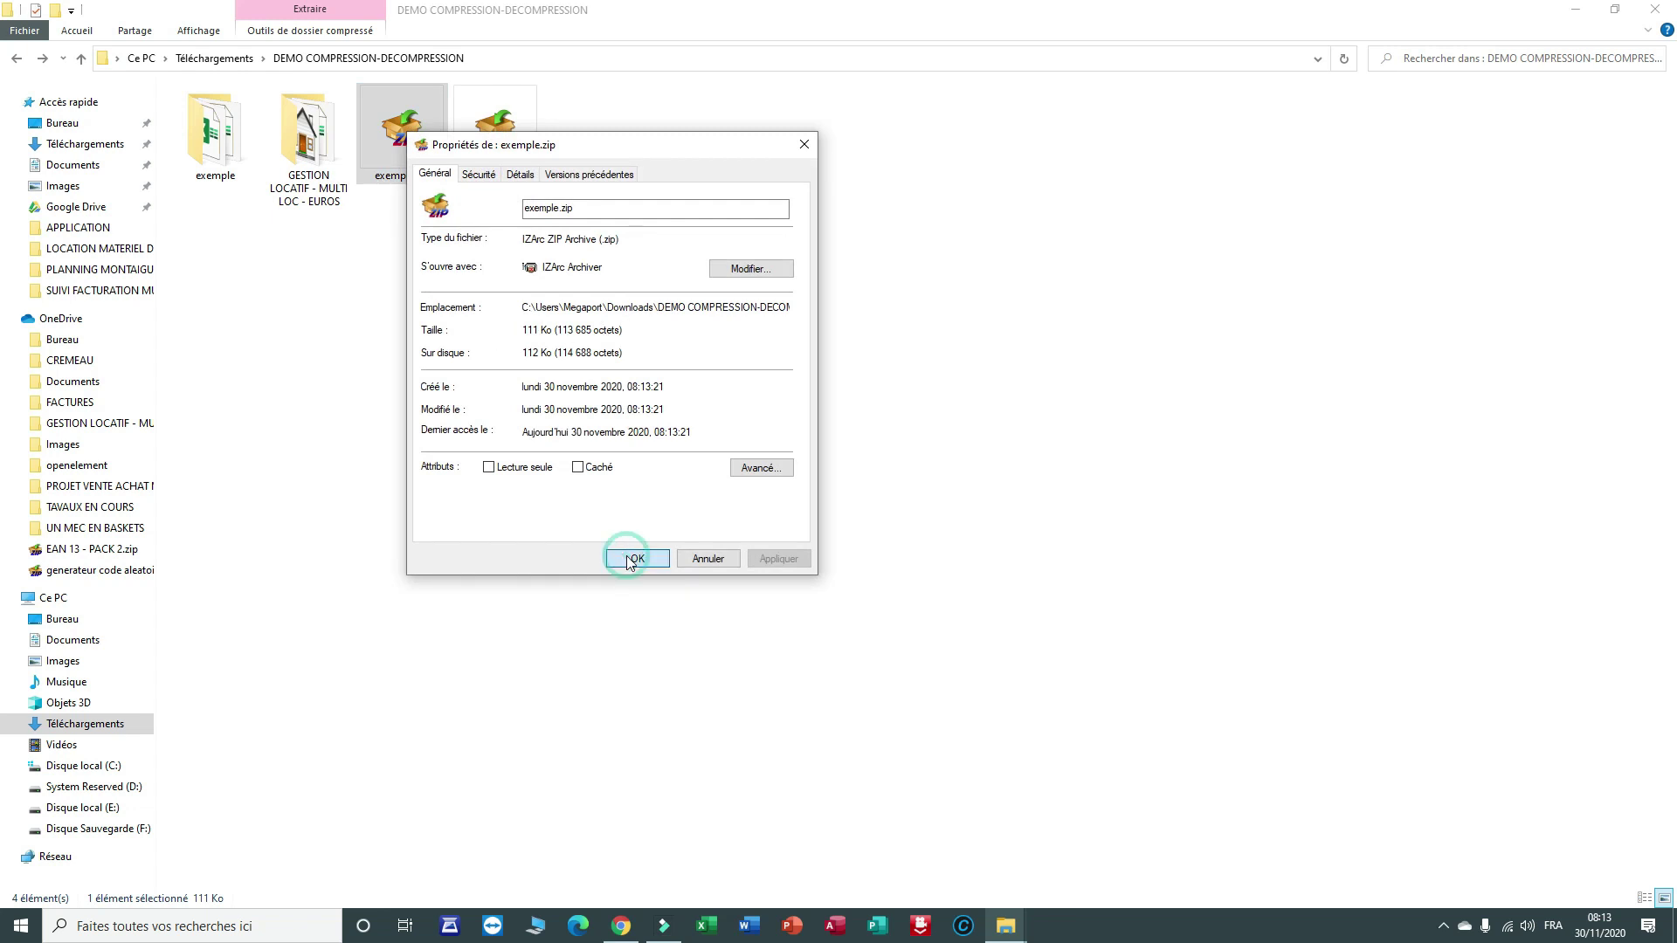
View the Excel files inside the exemple folder and return to DEMO COMPRESSION-DECOMPRESSION
click(205, 127)
click(221, 176)
double_click(221, 176)
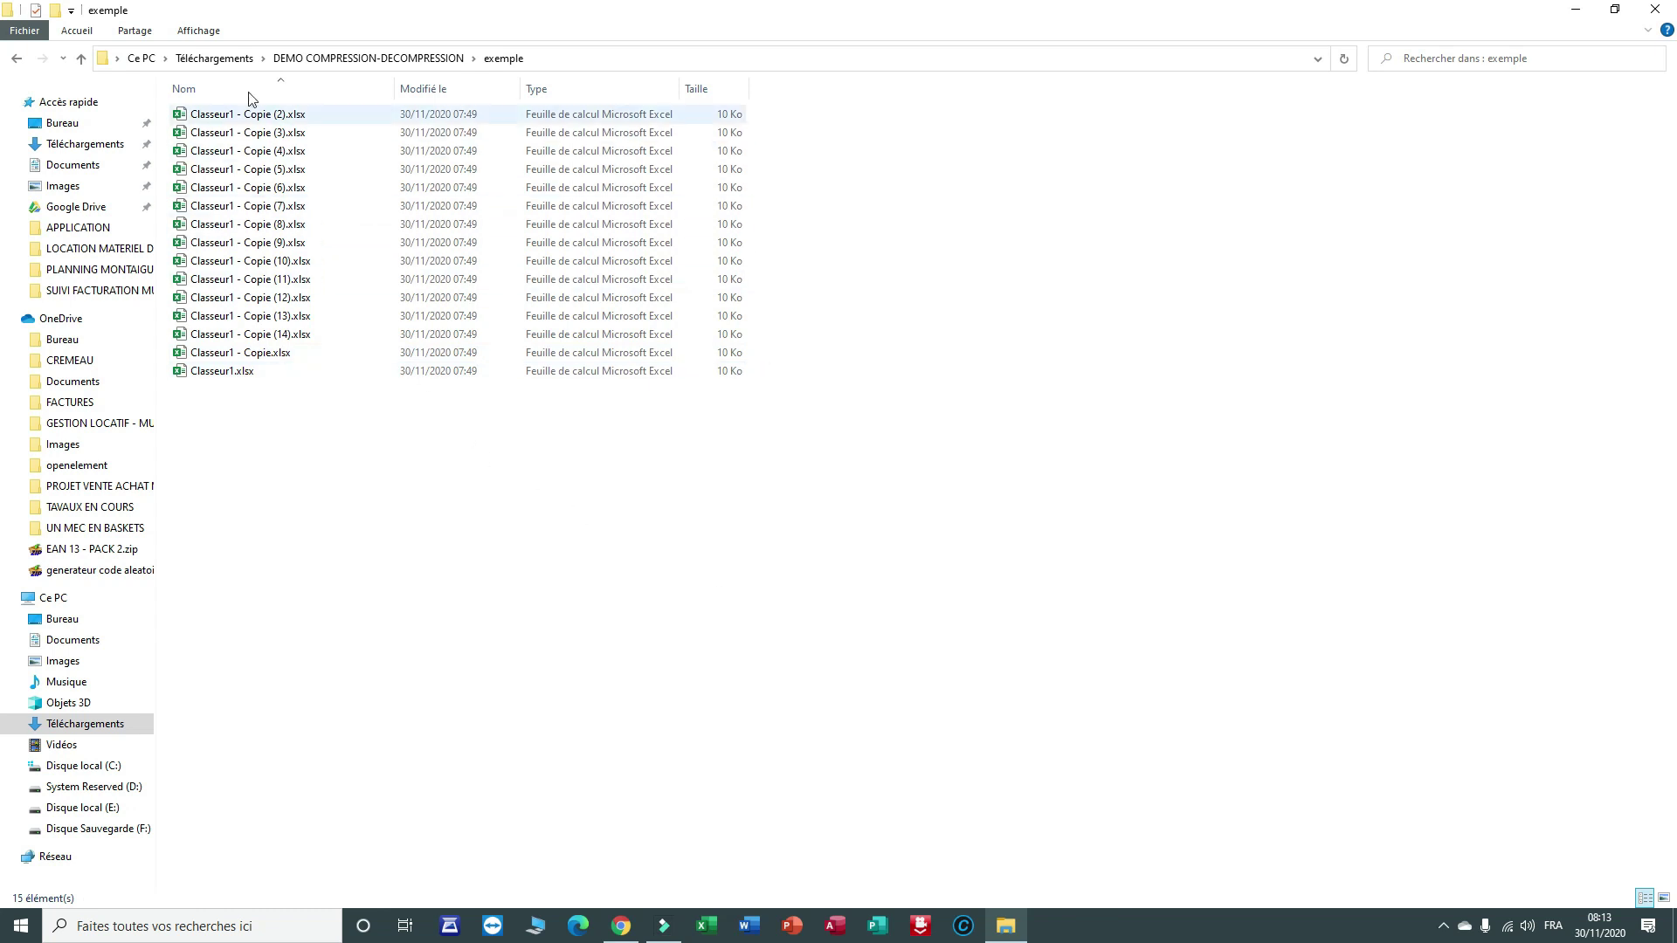
click(16, 58)
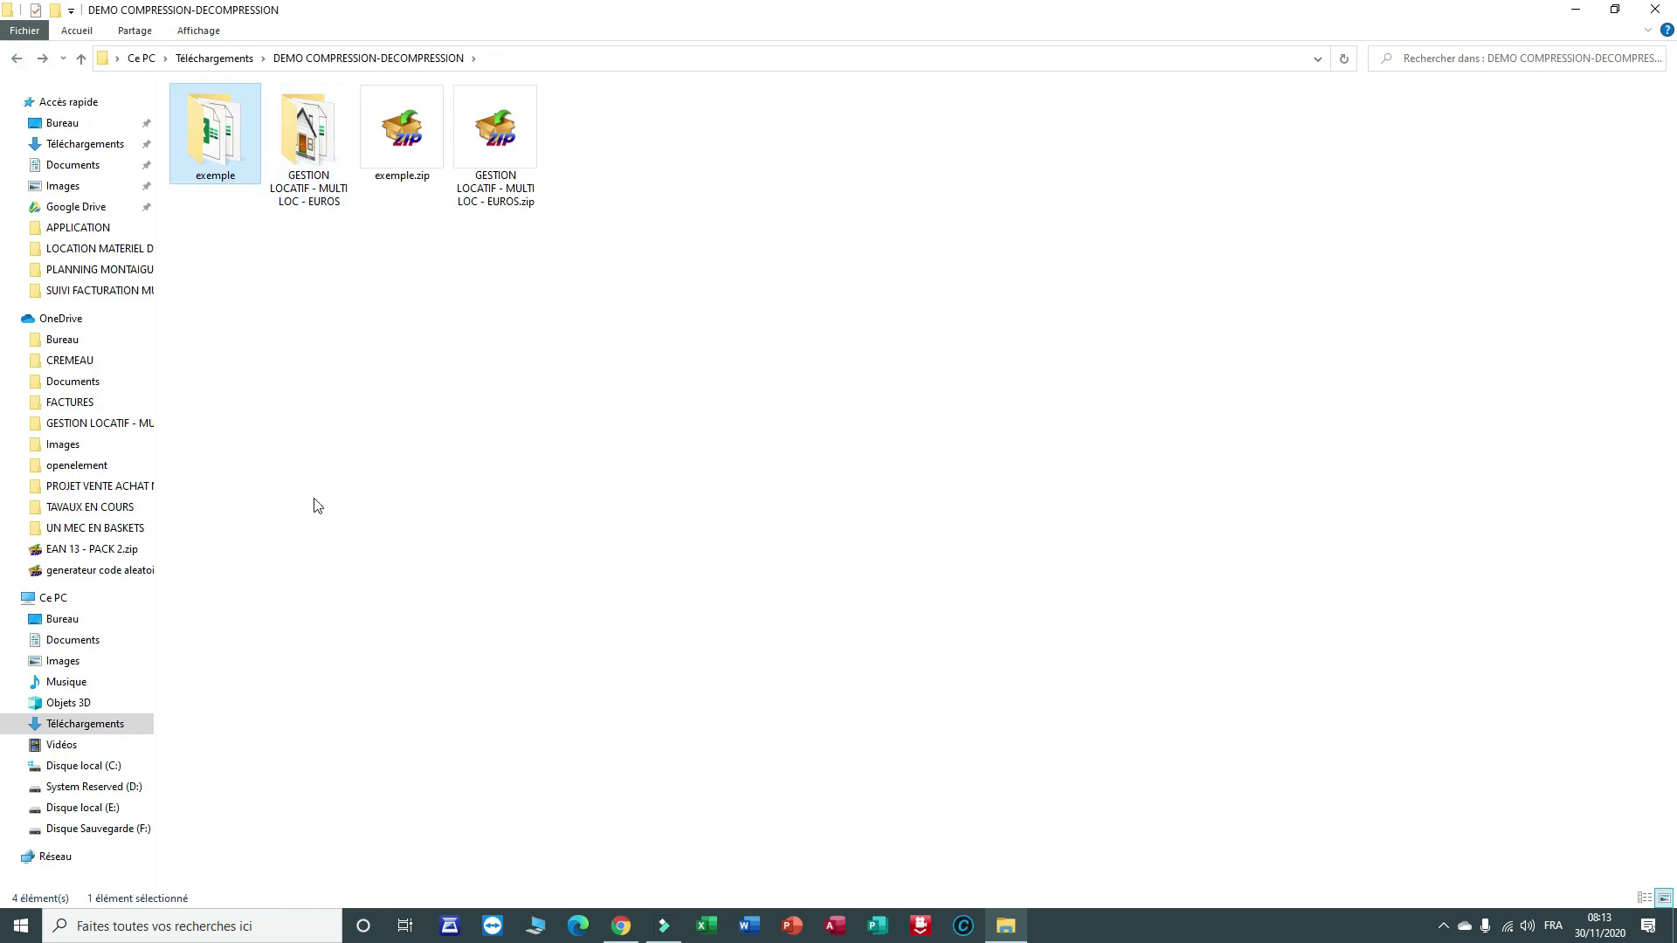
Open exemple.zip in IZArc, view the files in its exemple folder, and close the archive
click(408, 112)
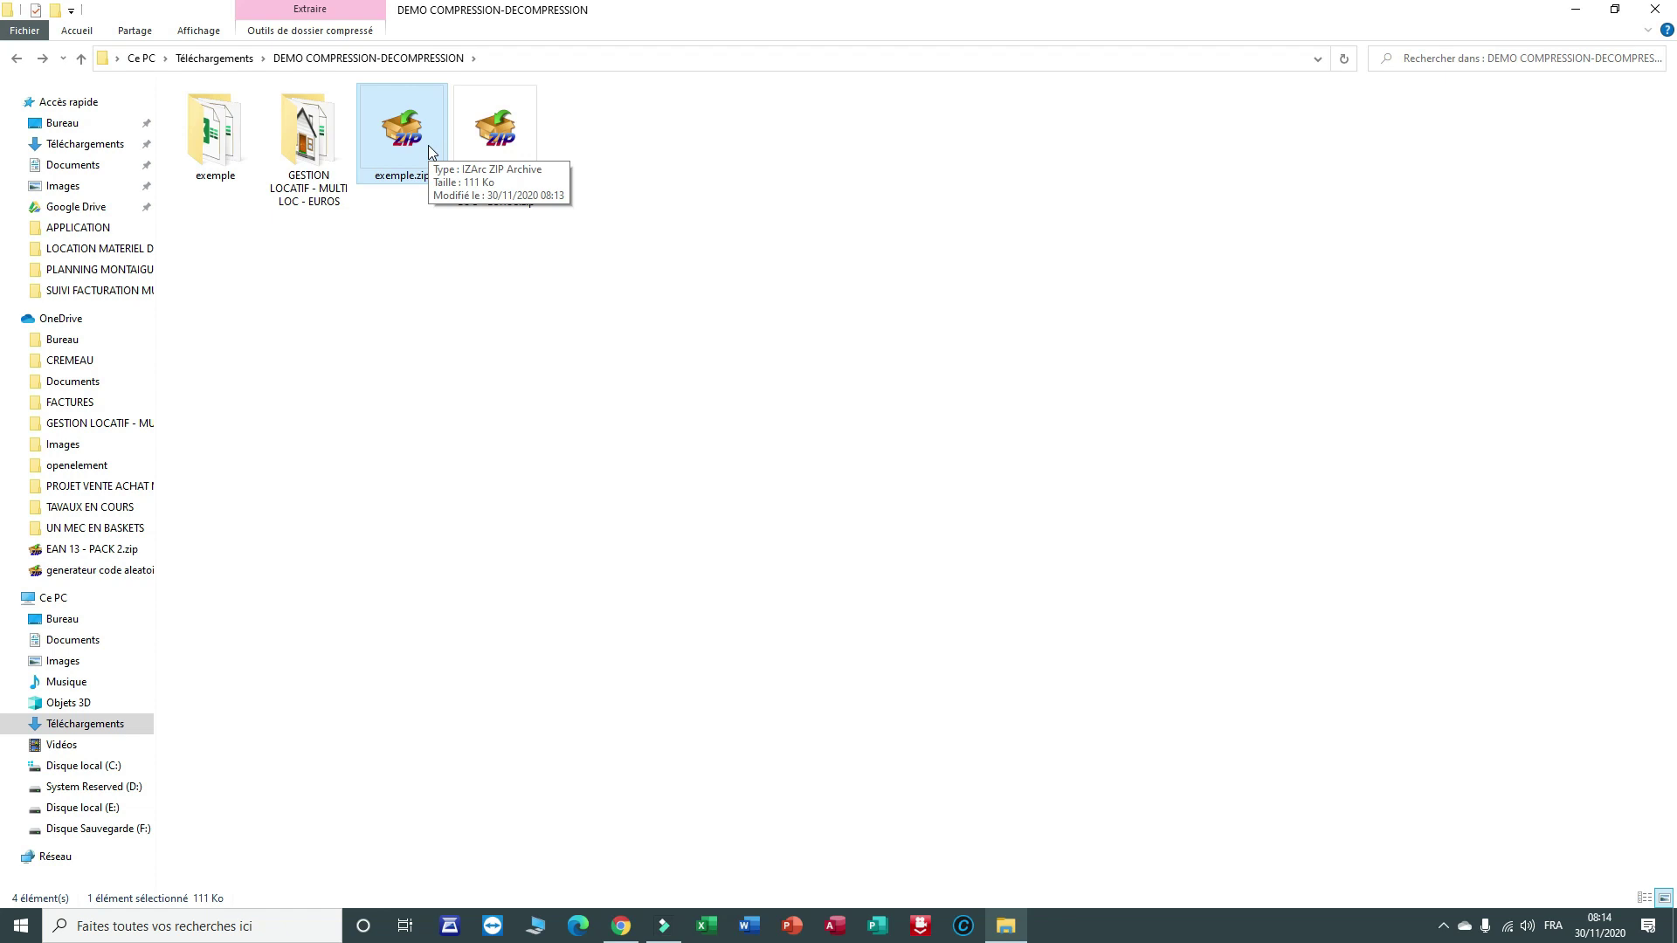
double_click(429, 147)
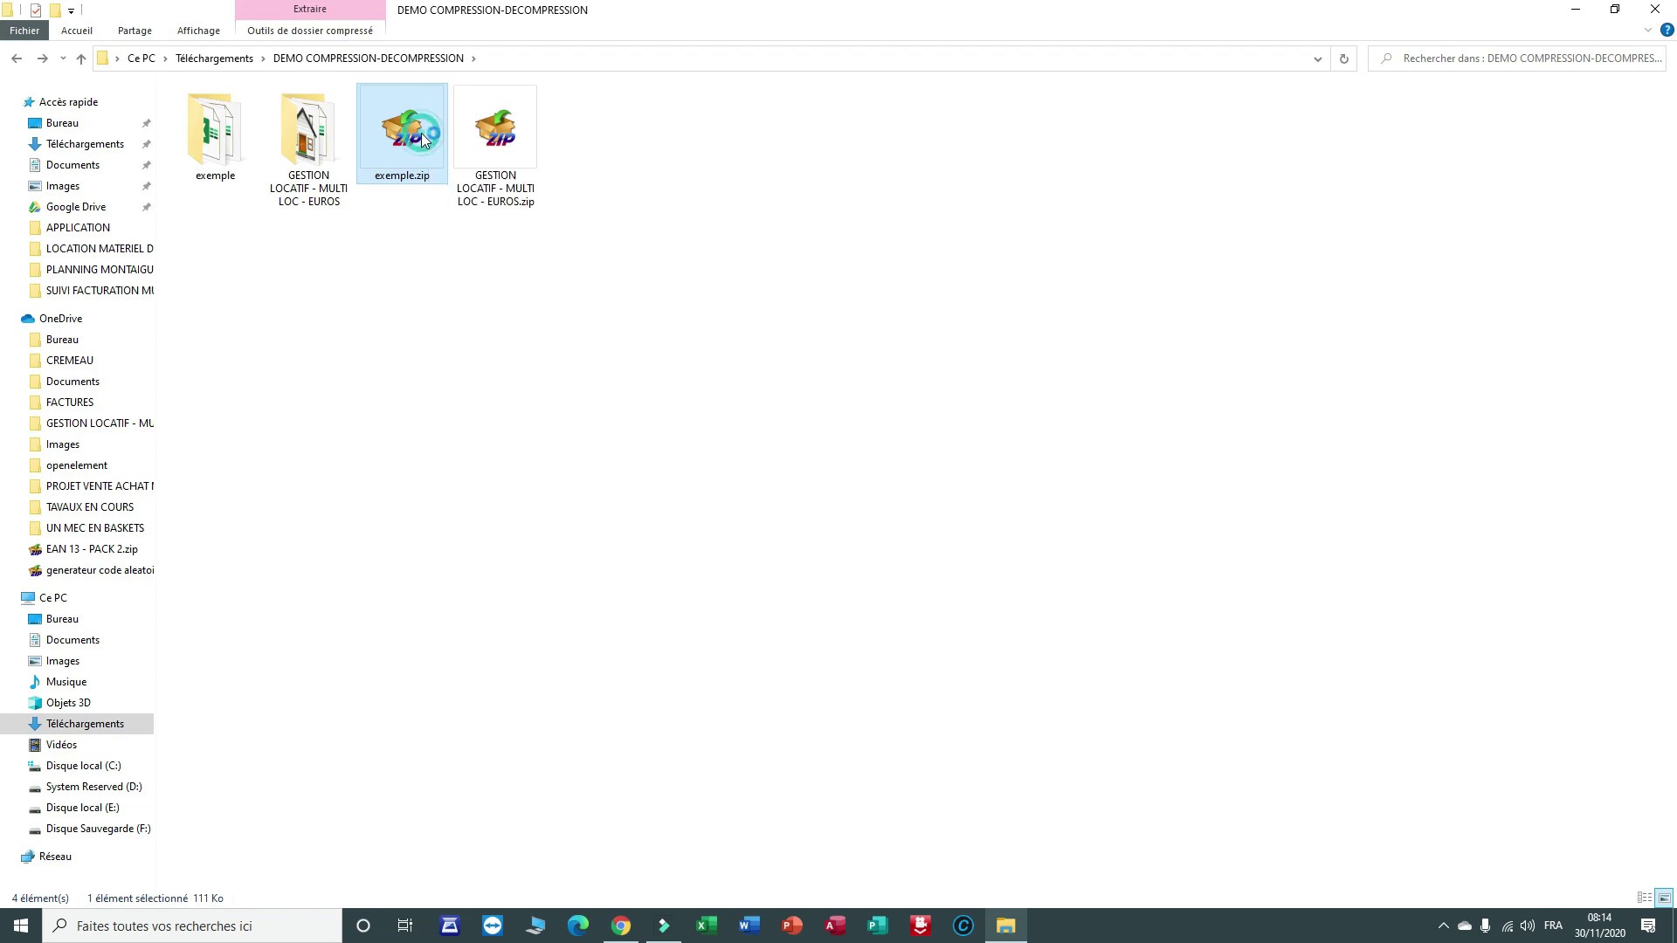
double_click(1052, 415)
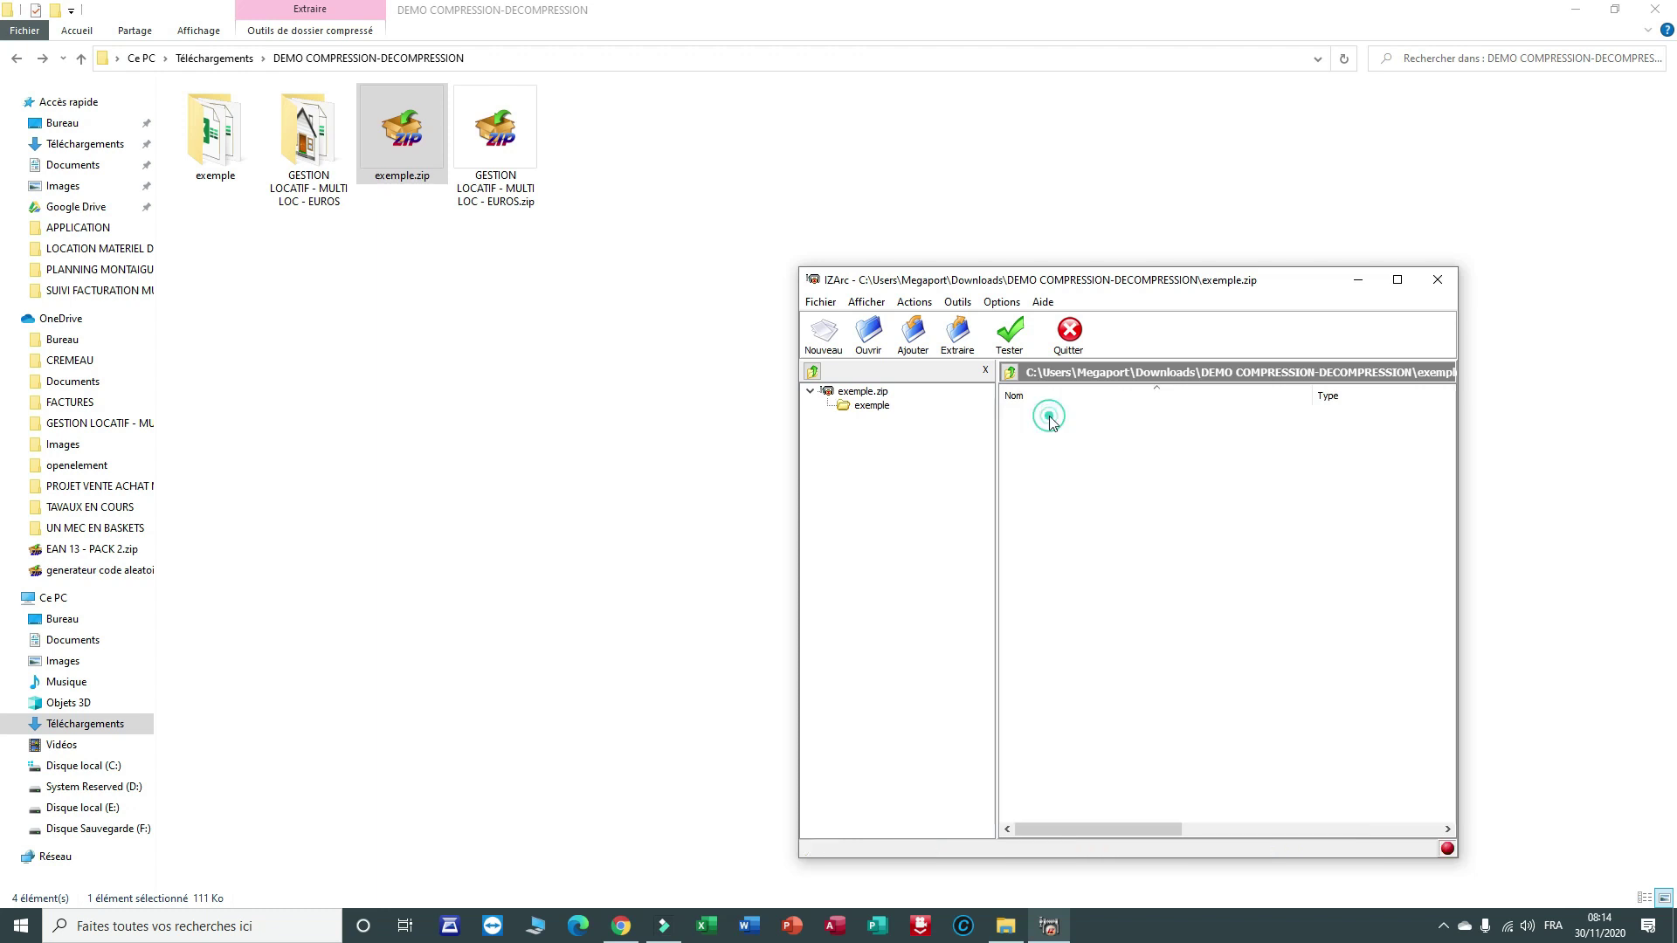
drag(1053, 283, 664, 126)
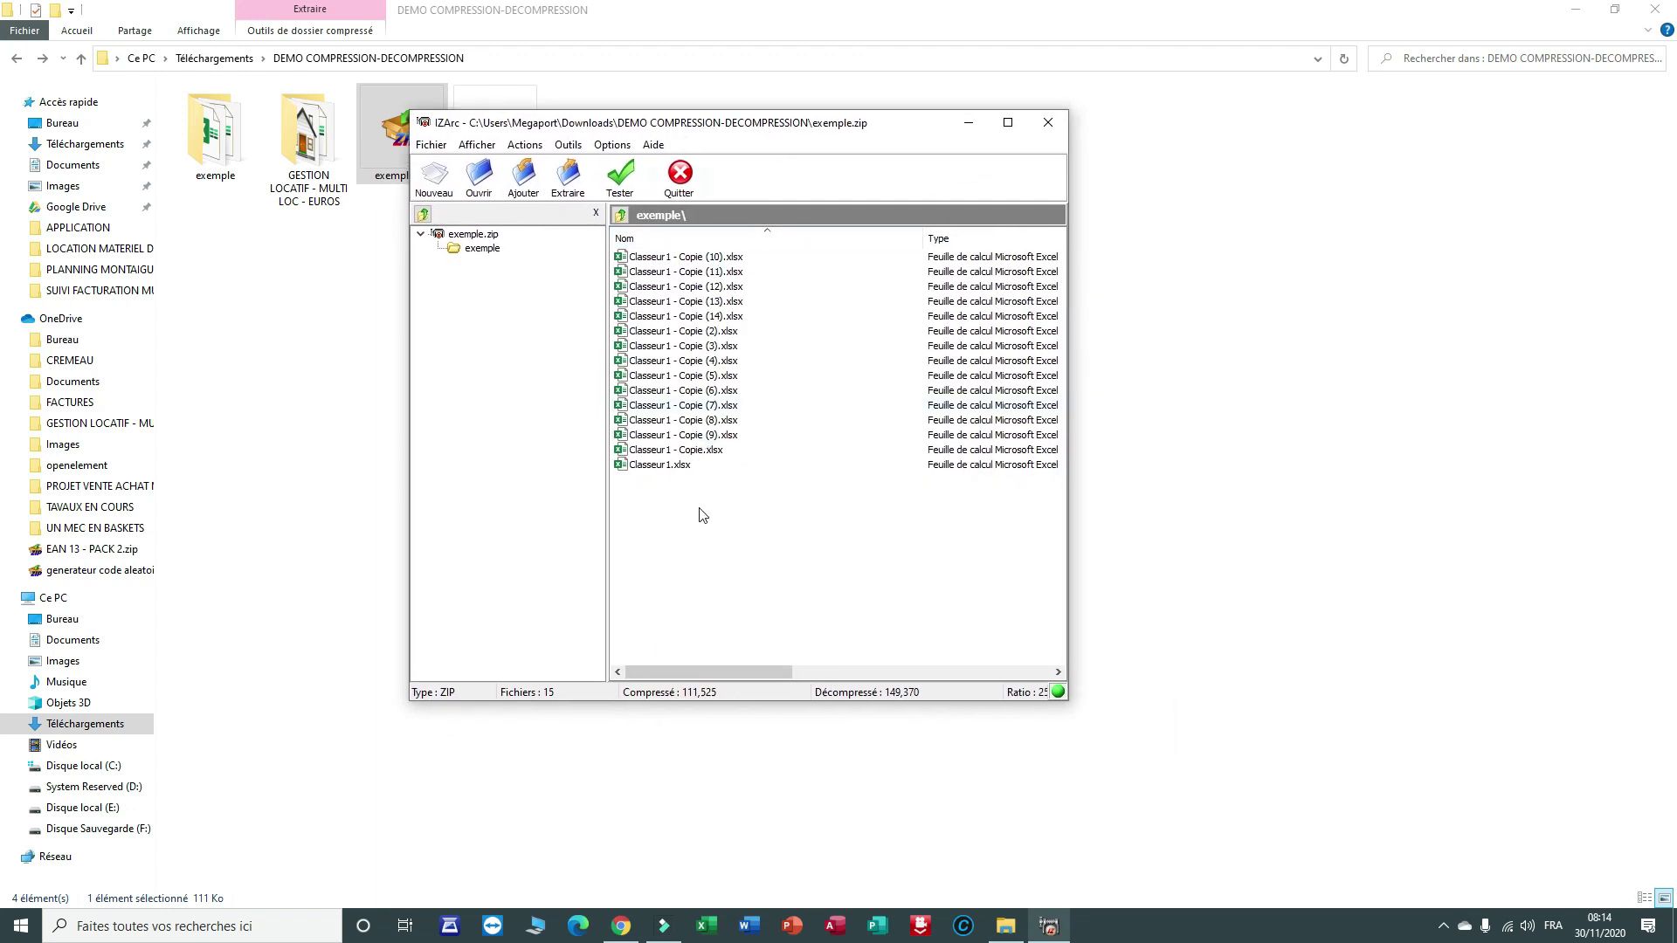
click(1047, 122)
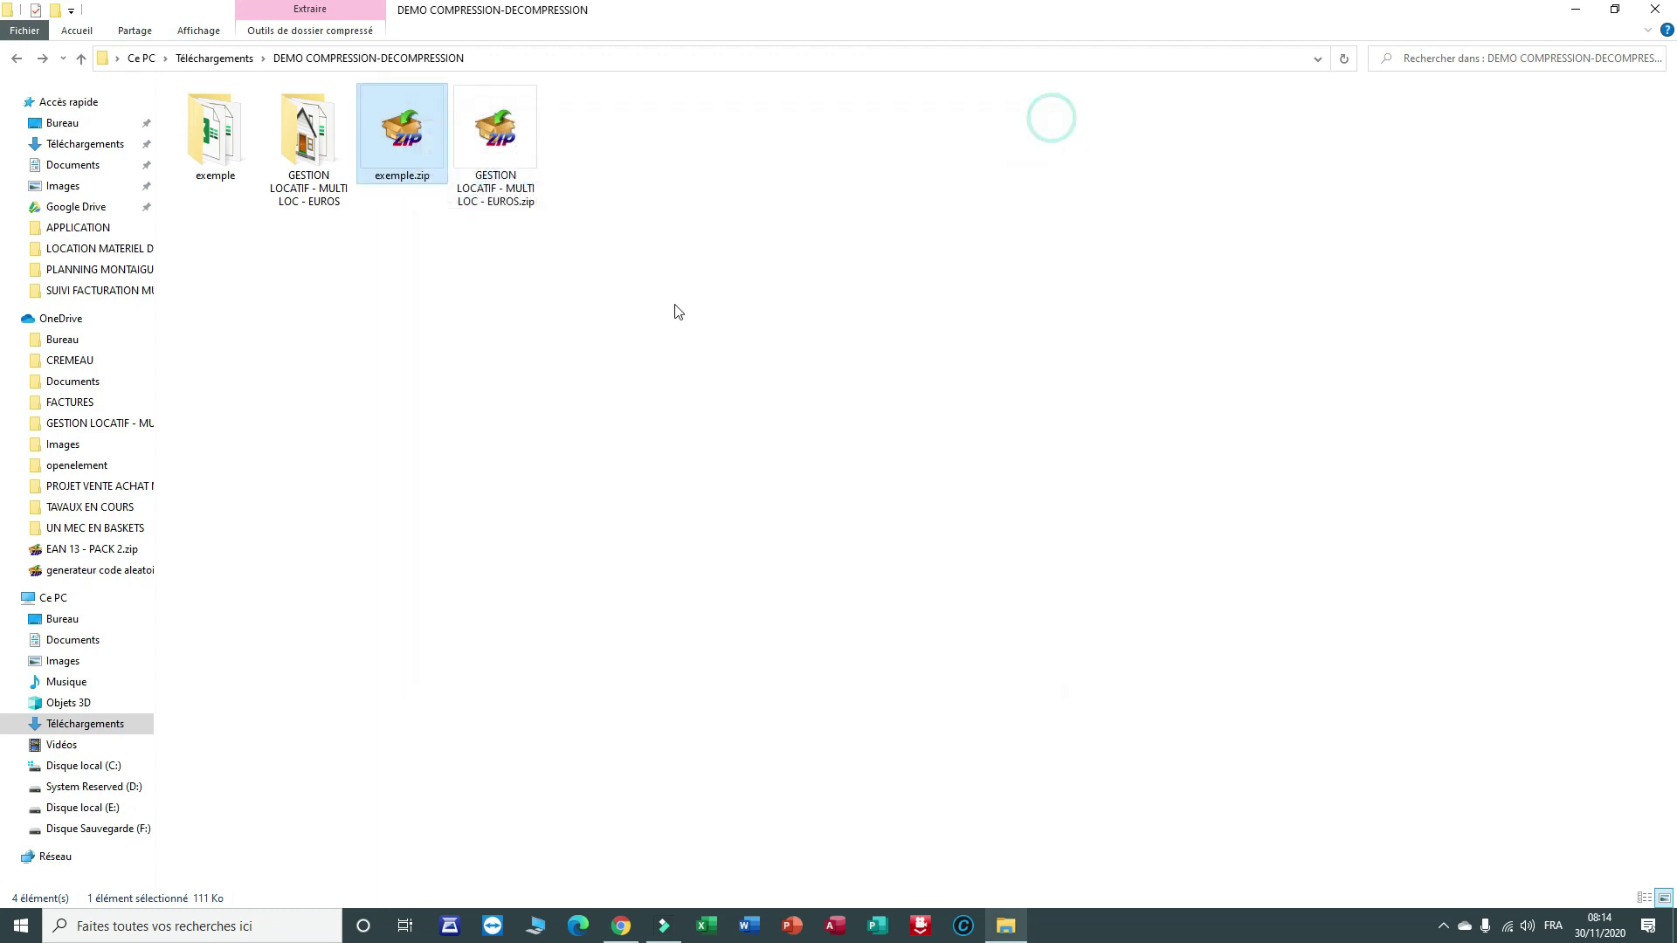
click(244, 142)
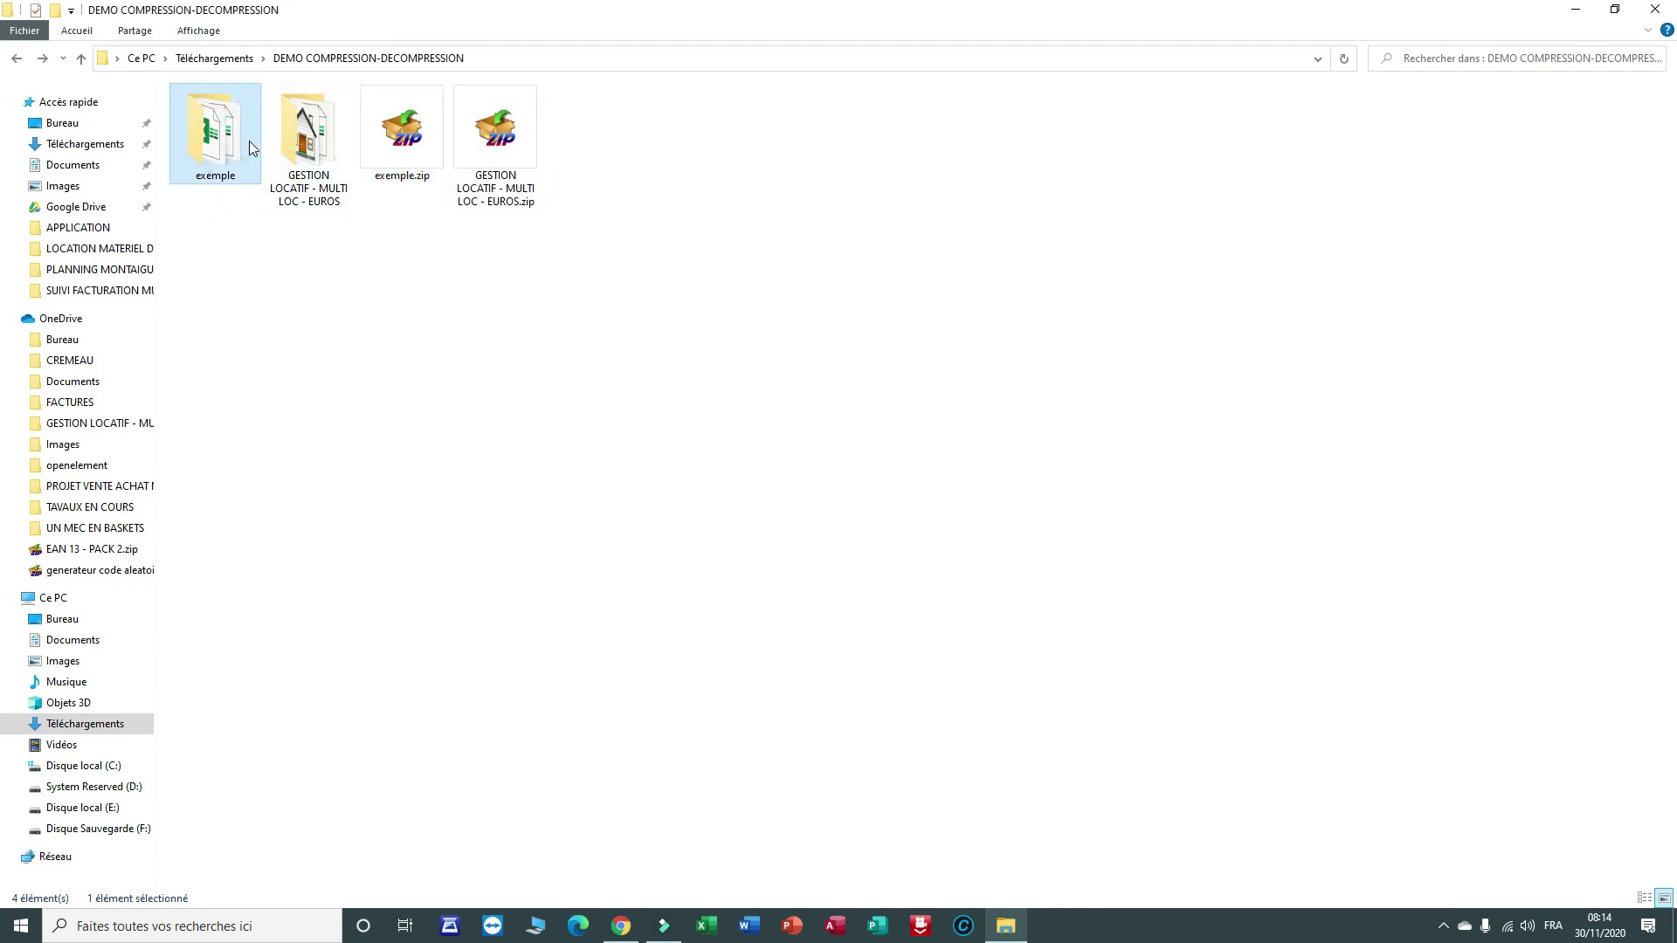
click(425, 129)
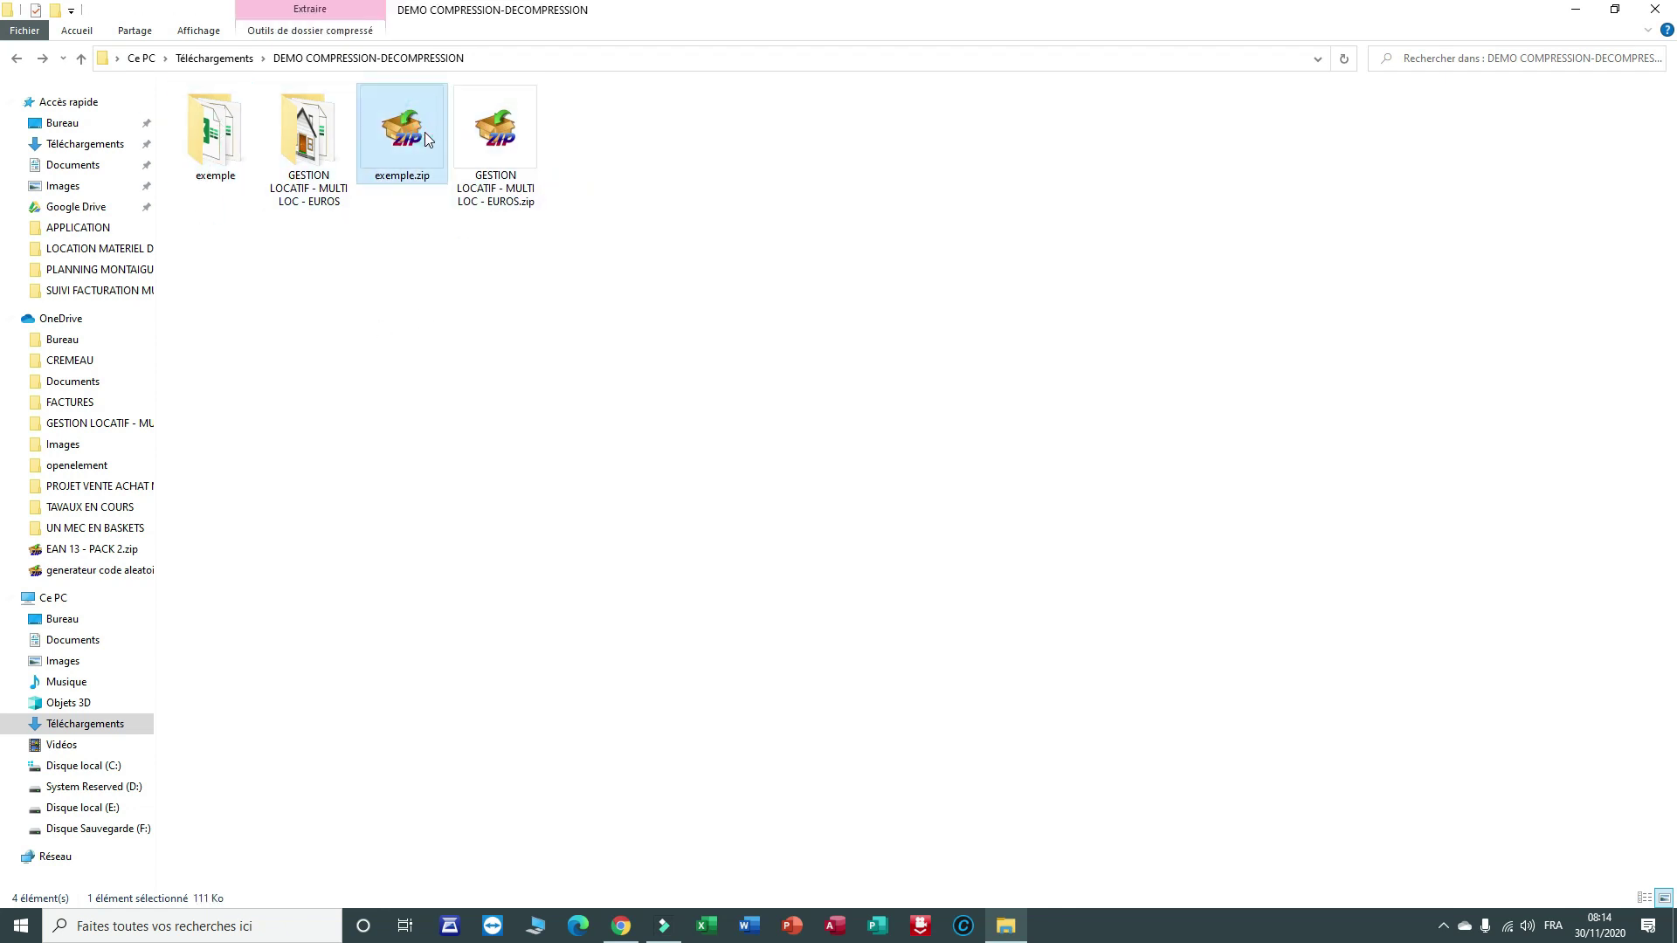